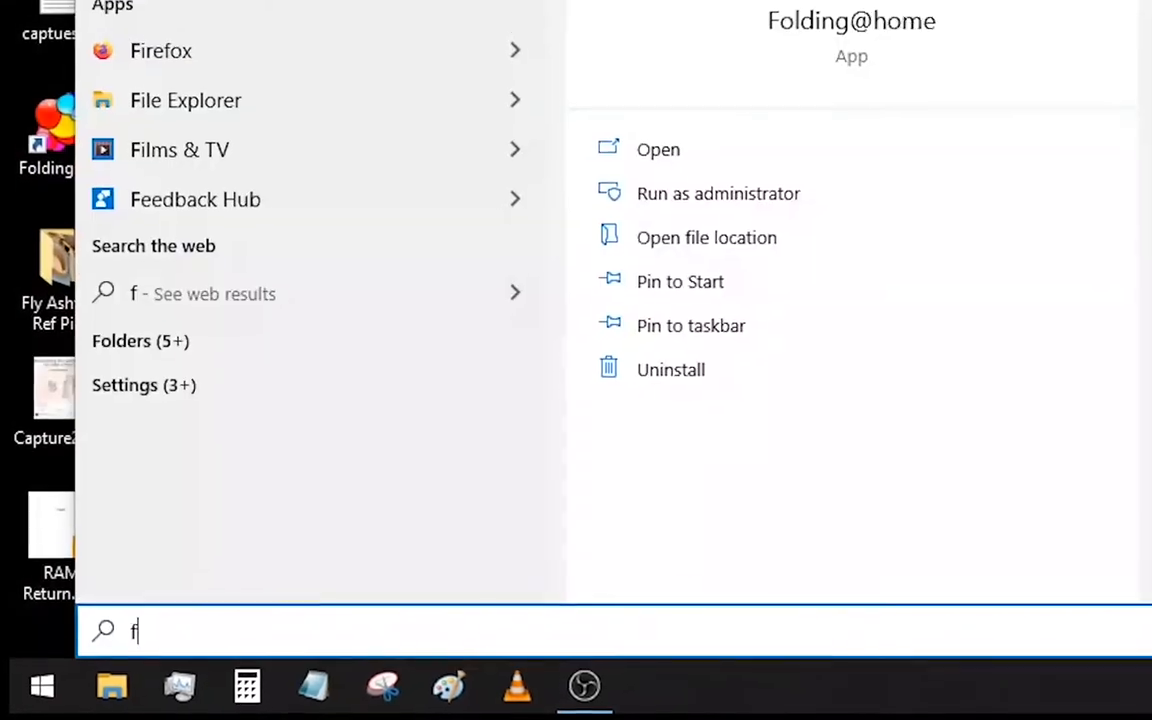
- Search for File Explorer, open it and display This PC with its folders and drives
type("expl")
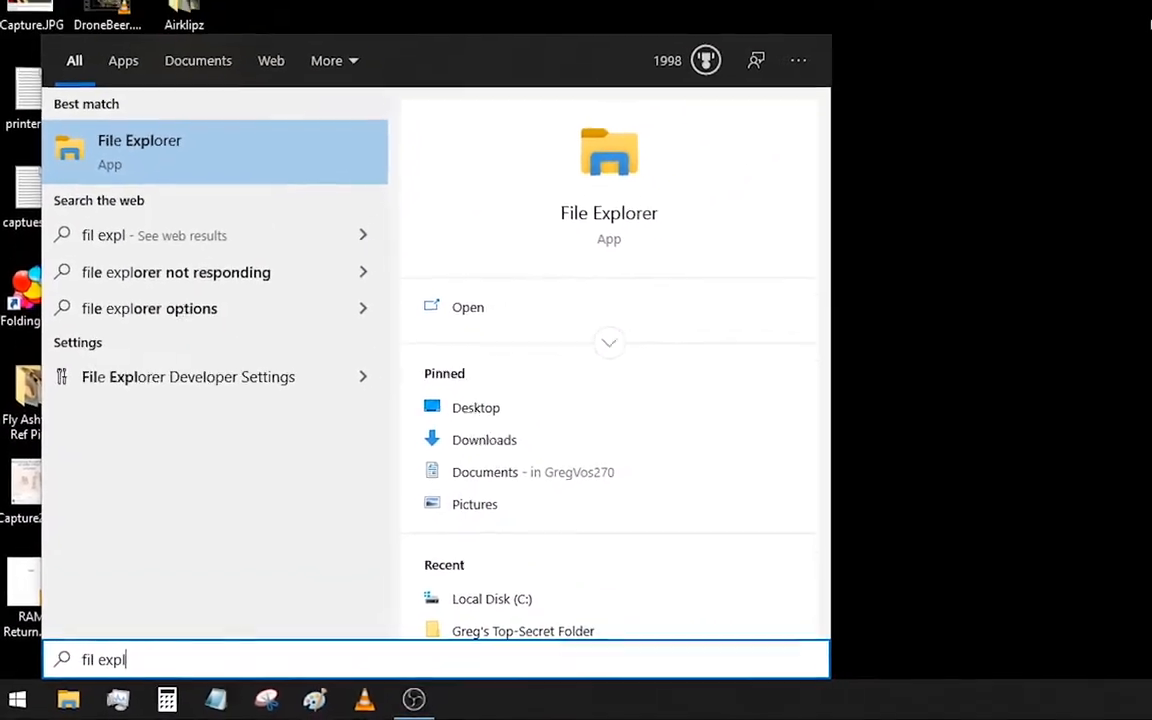
left_click(140, 150)
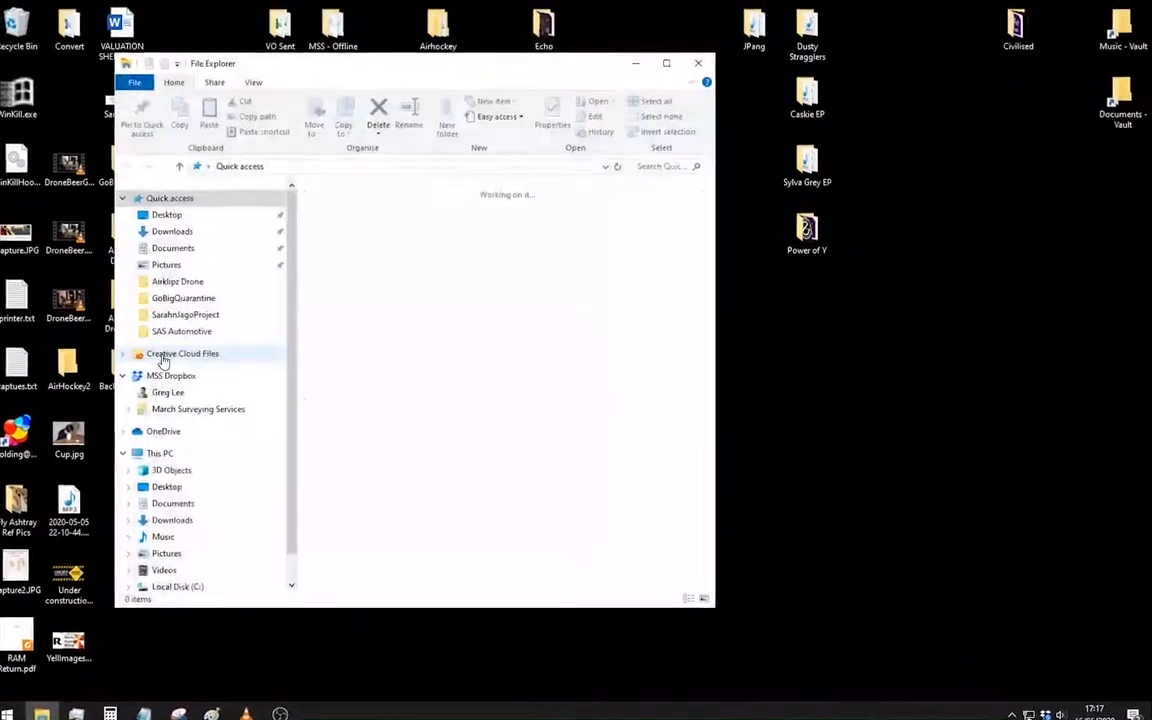
scroll(188, 320, "down", 1)
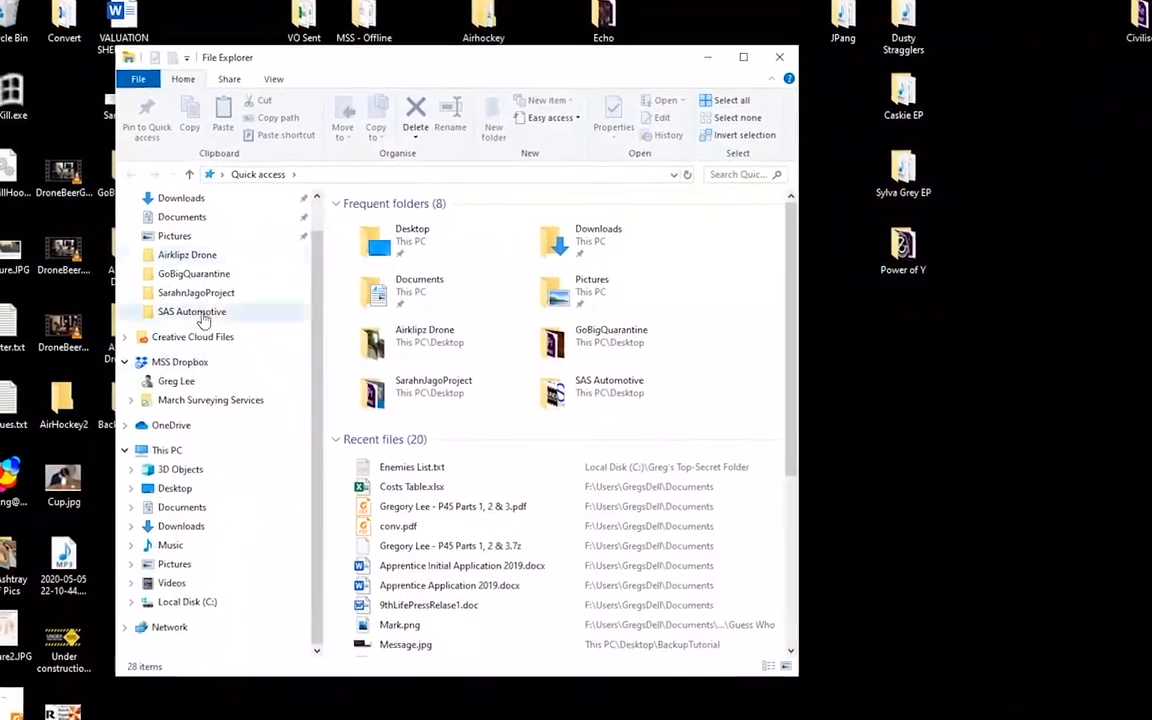
left_click(185, 450)
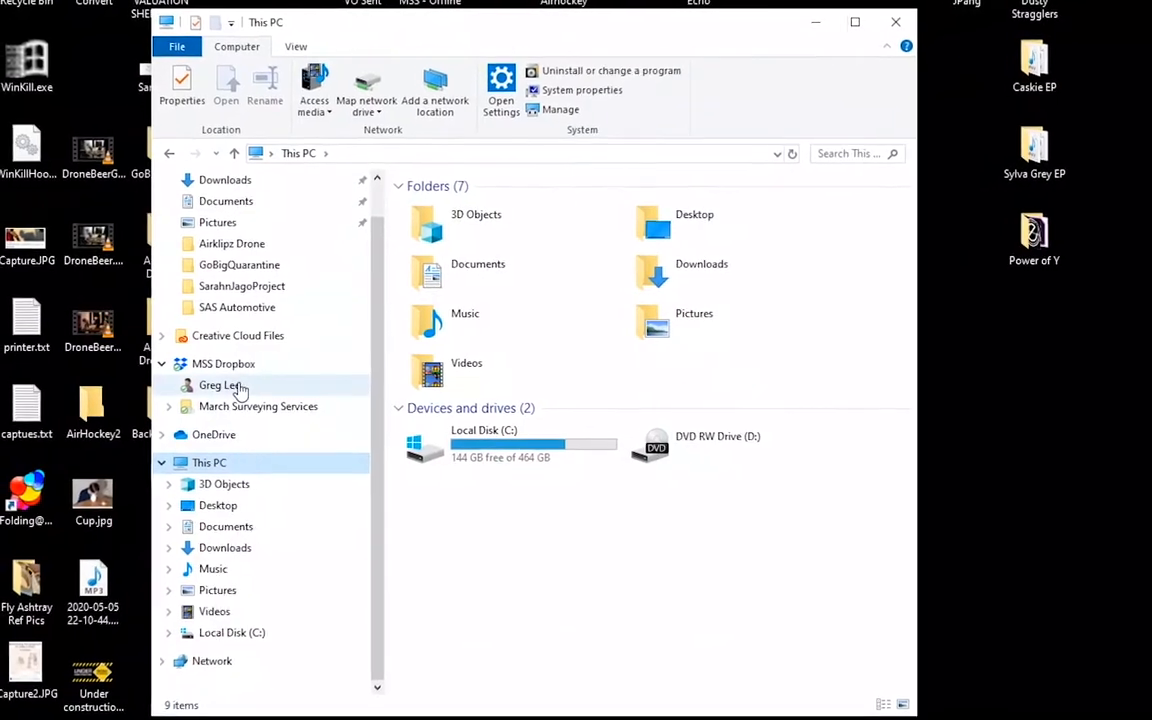
- Examine the Local Disk (C:) and the DVD RW Drive (D:) in turn, and minimise the This PC window
left_click(660, 521)
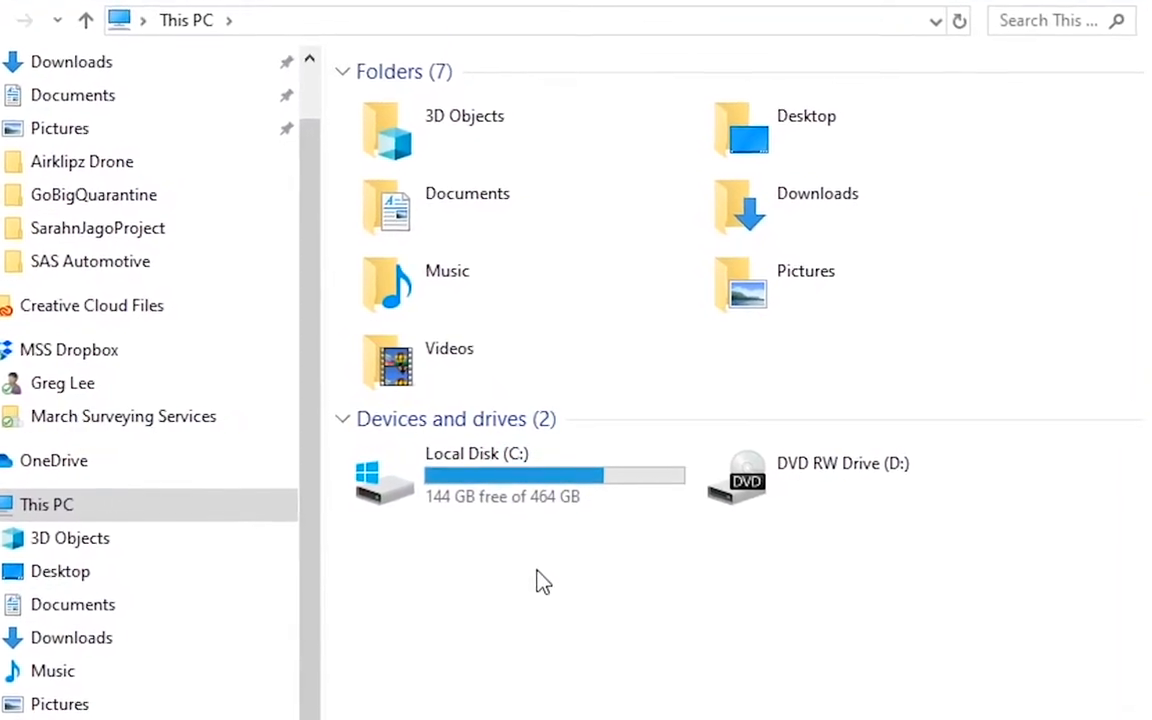
left_click(668, 525)
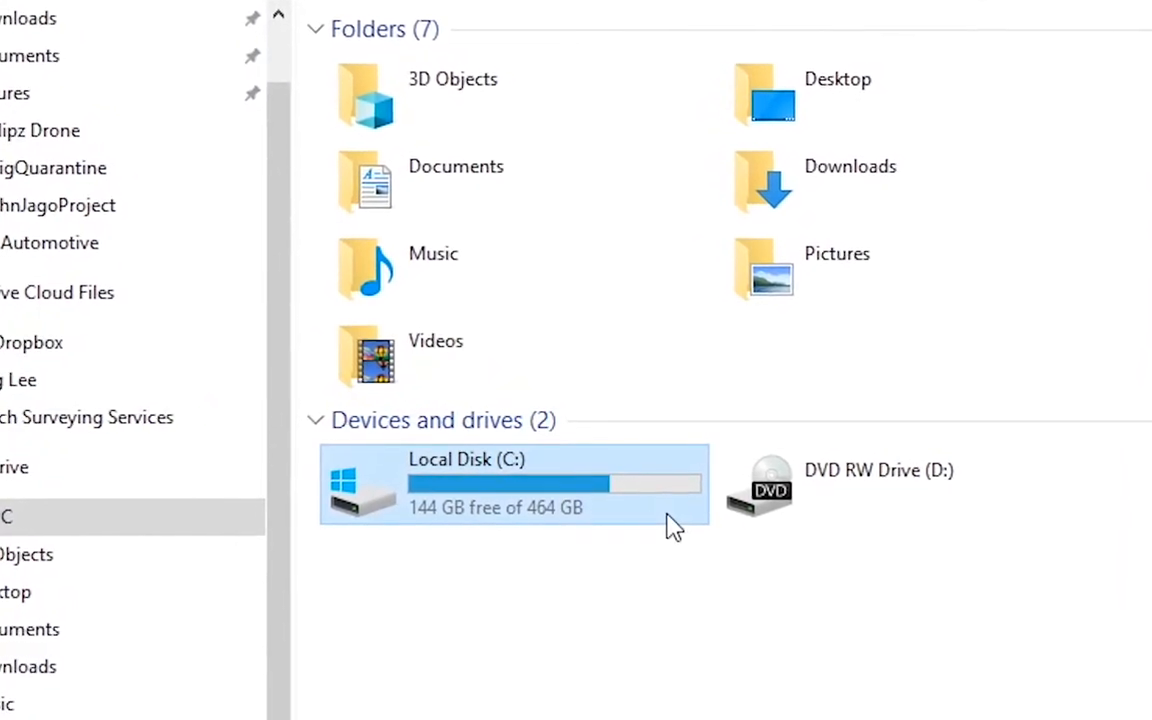
left_click(884, 525)
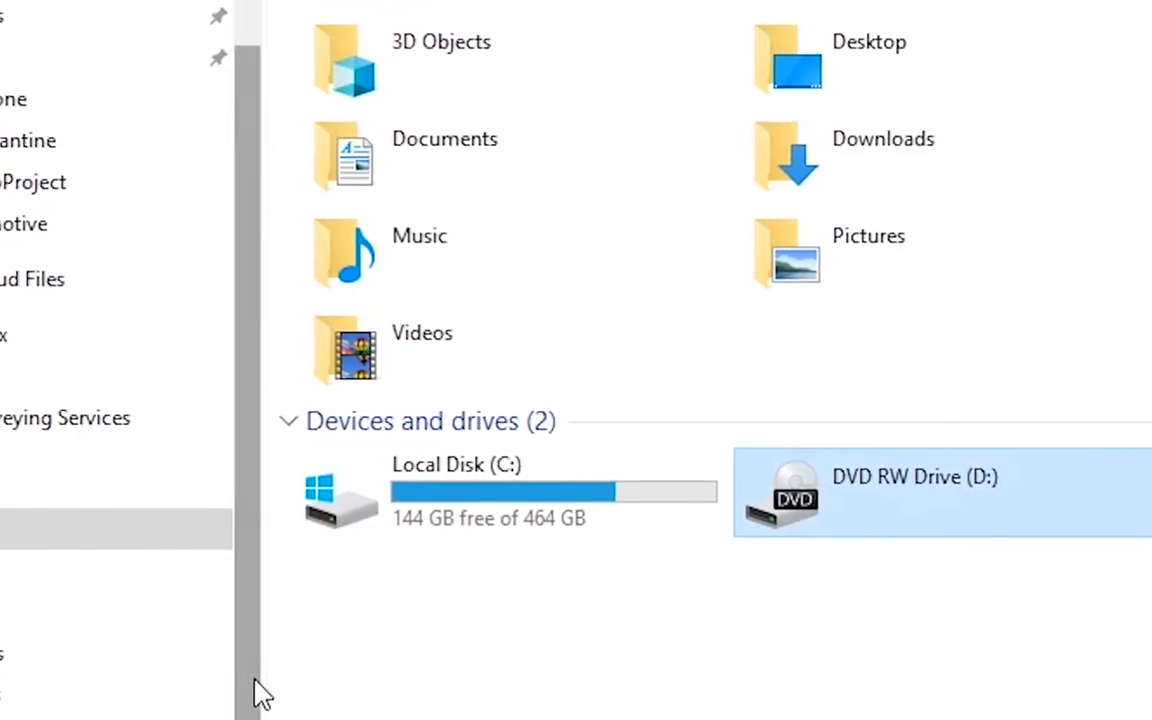
left_click(482, 638)
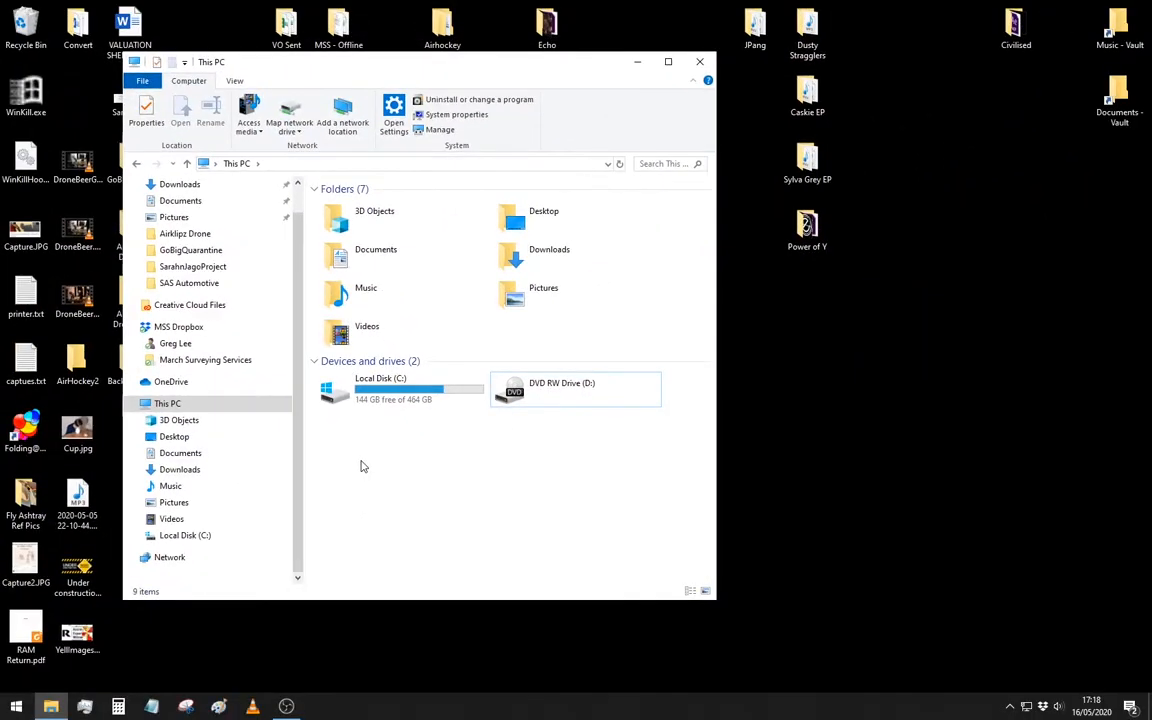
left_click(638, 63)
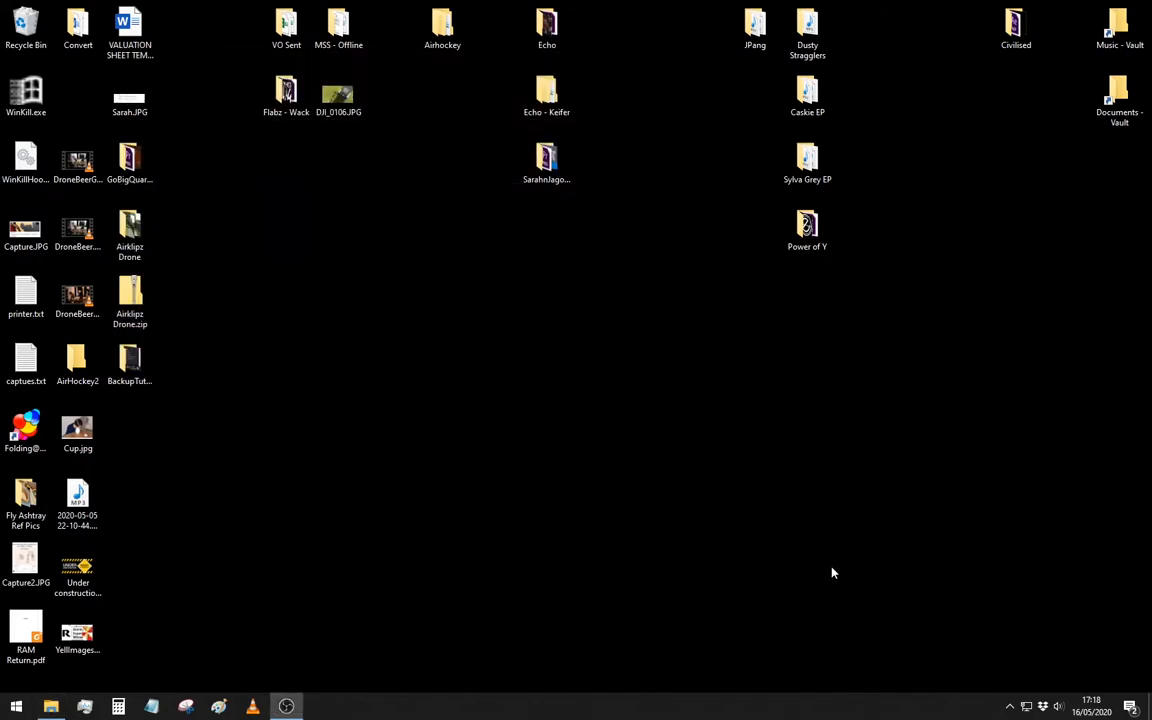
left_click_drag(933, 576, 718, 423)
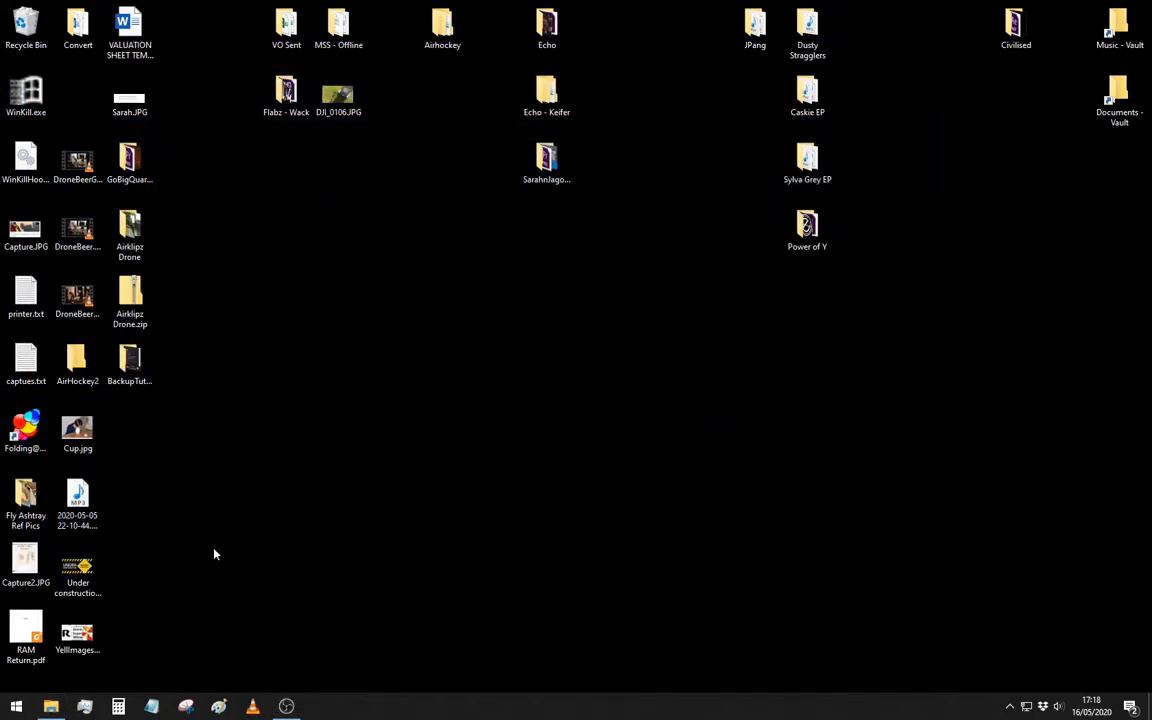
- View the Documents folder in a new File Explorer window and close that window
key("super+e")
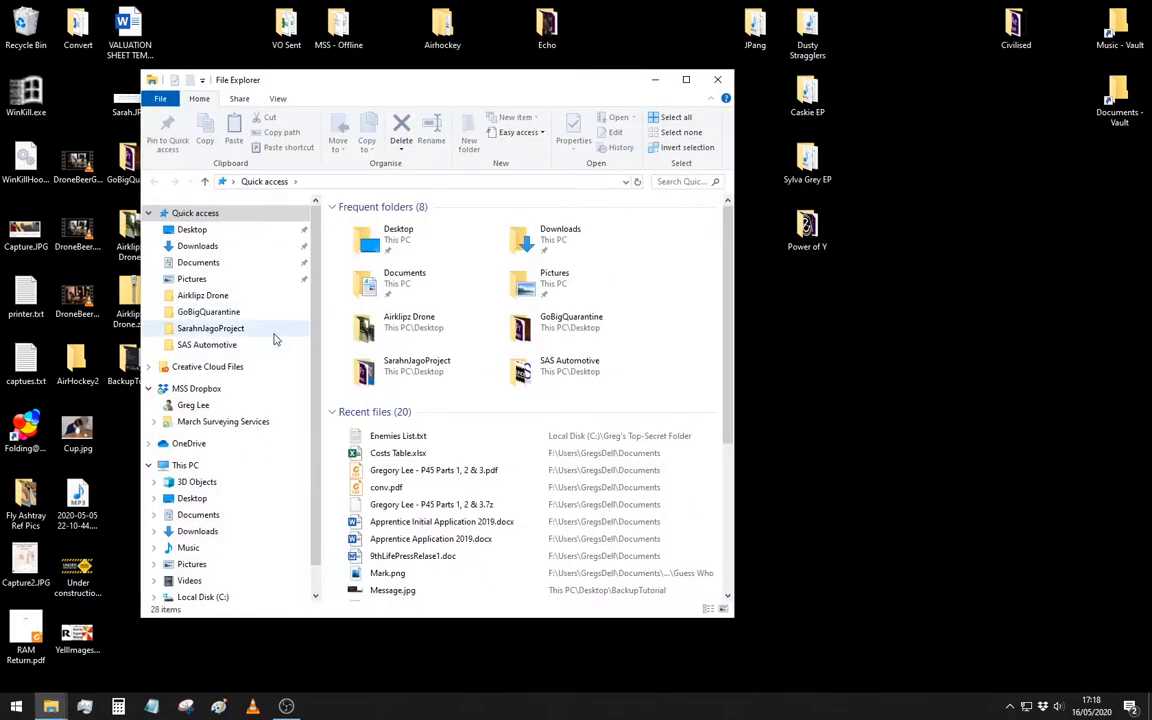
left_click(256, 264)
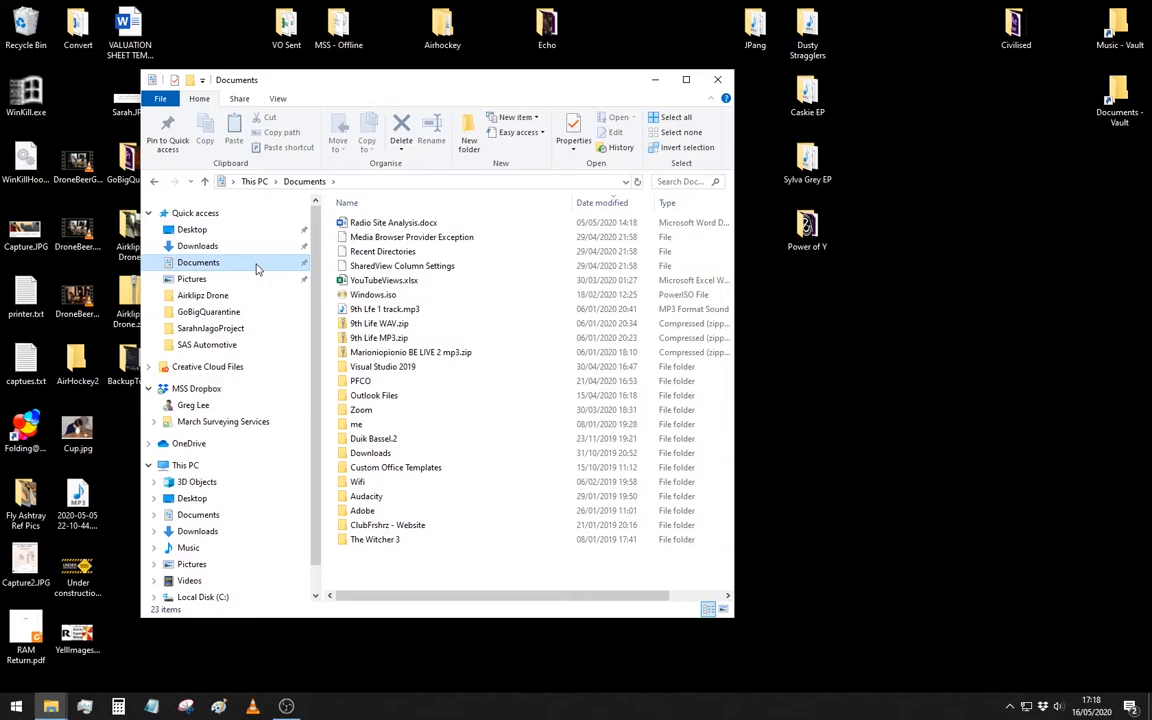
left_click(718, 80)
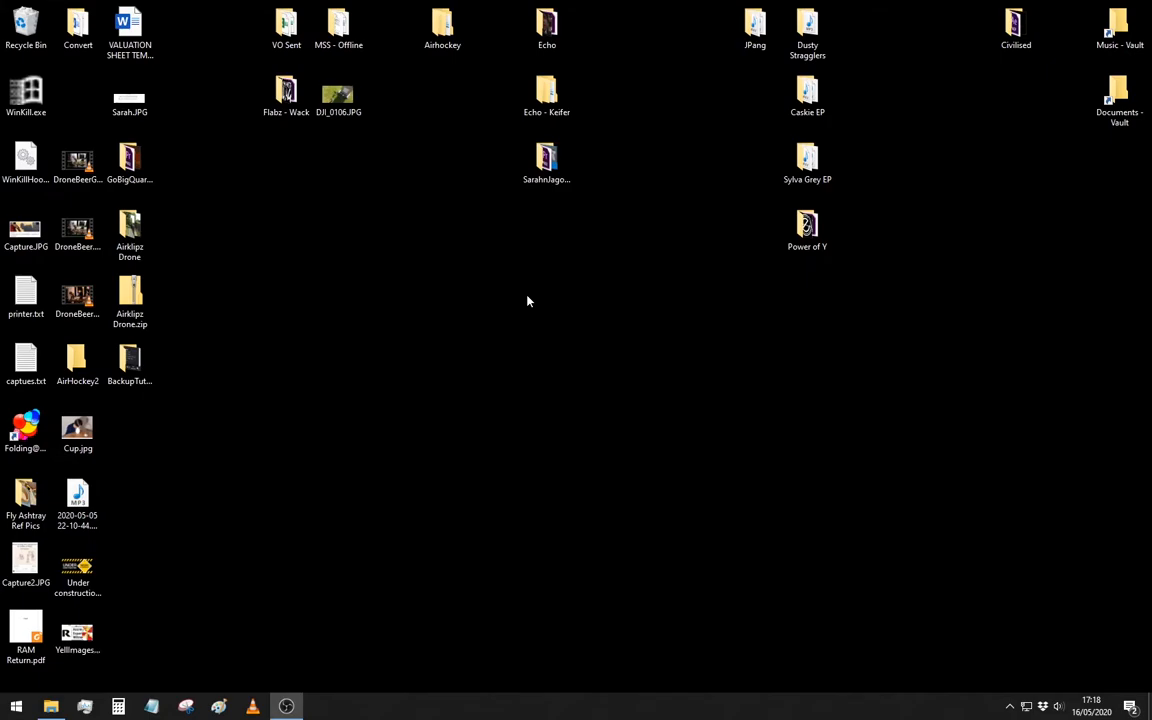
- Search for File Explorer again, open a fresh window and go to This PC
key("super")
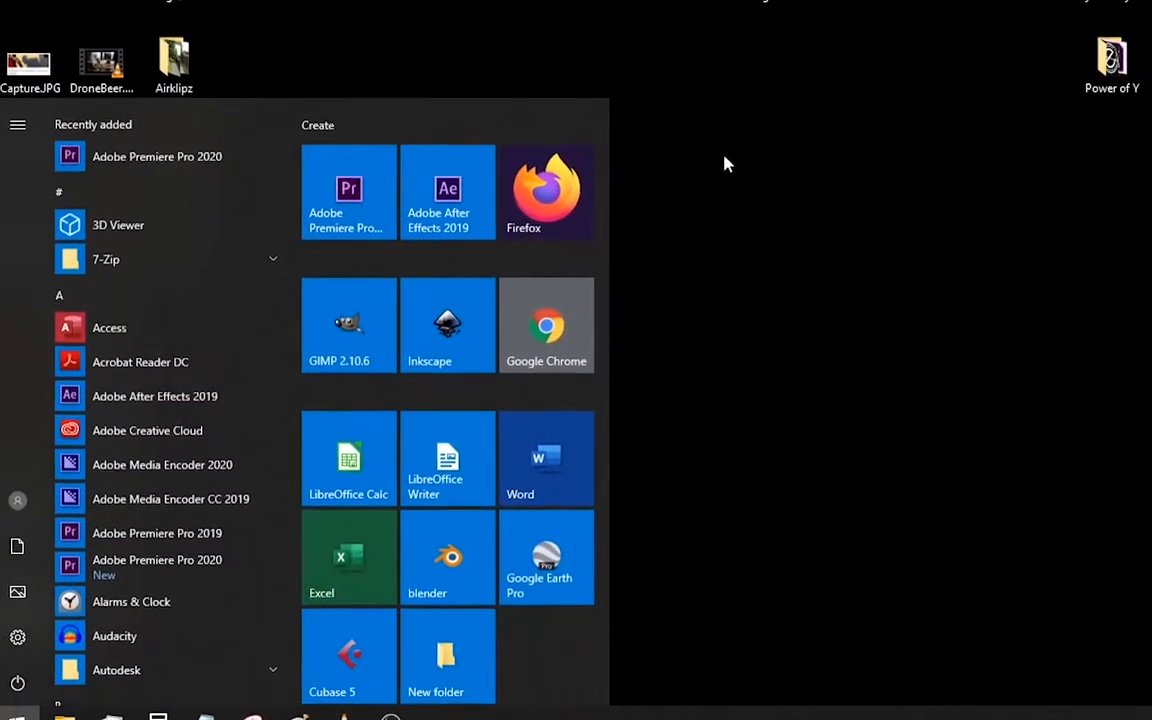
type("filer")
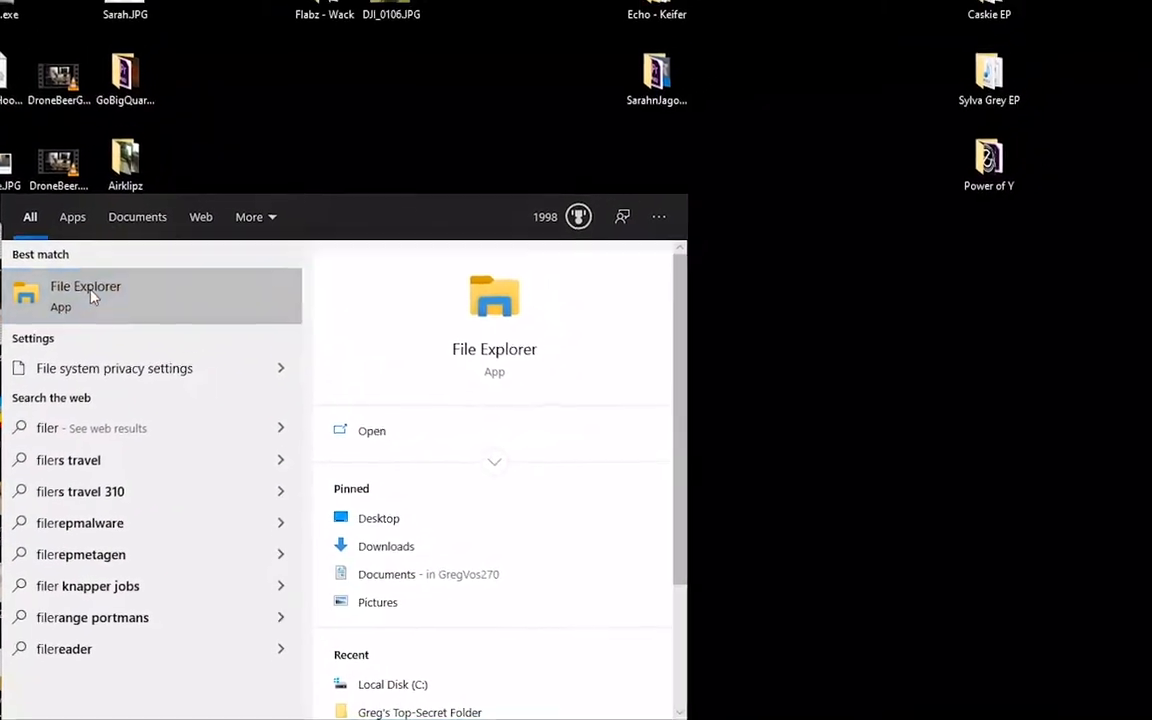
left_click(90, 296)
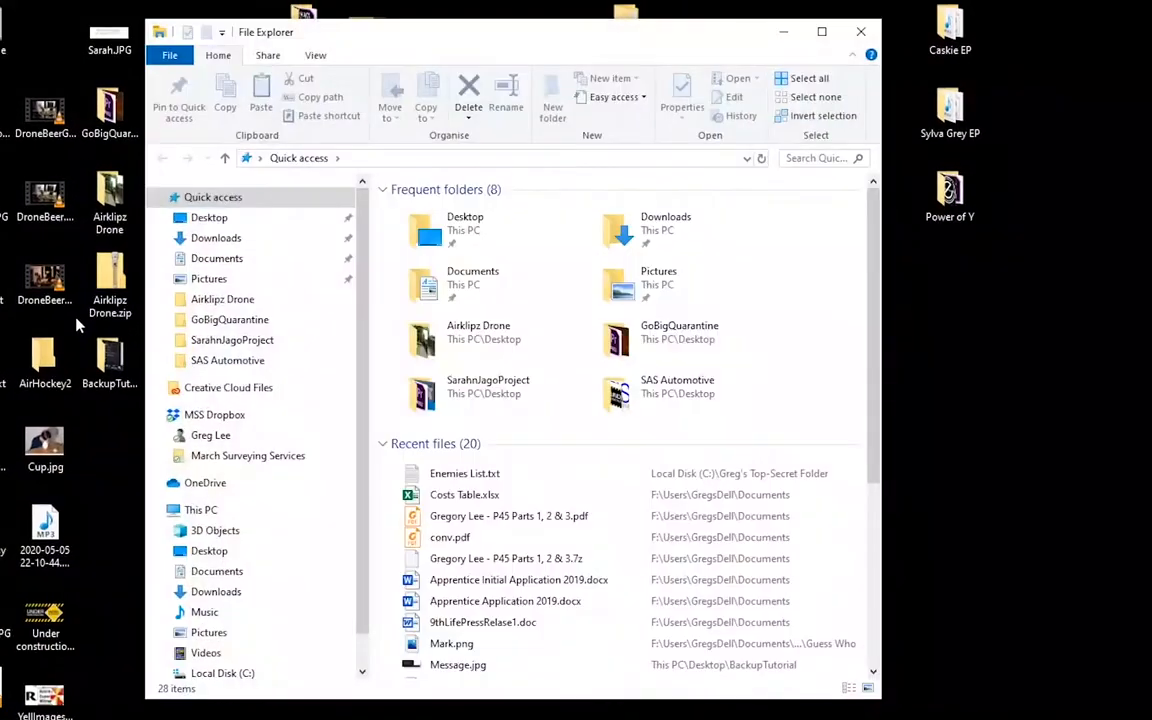
scroll(330, 265, "down", 1)
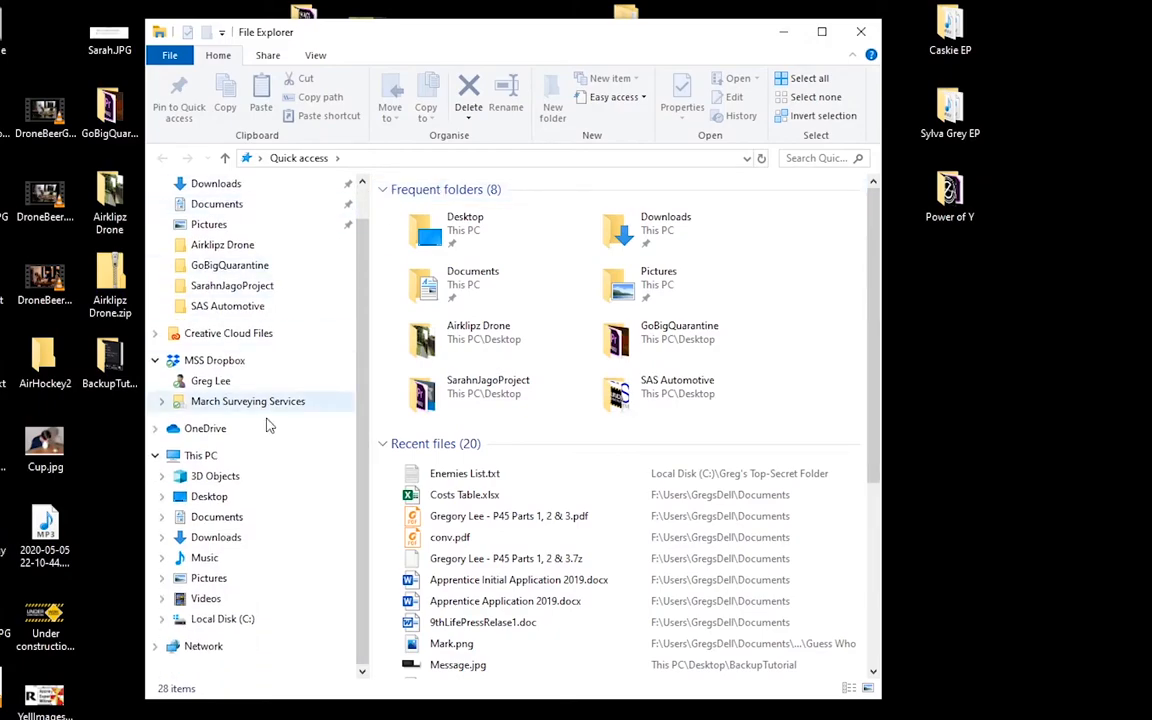
left_click(201, 456)
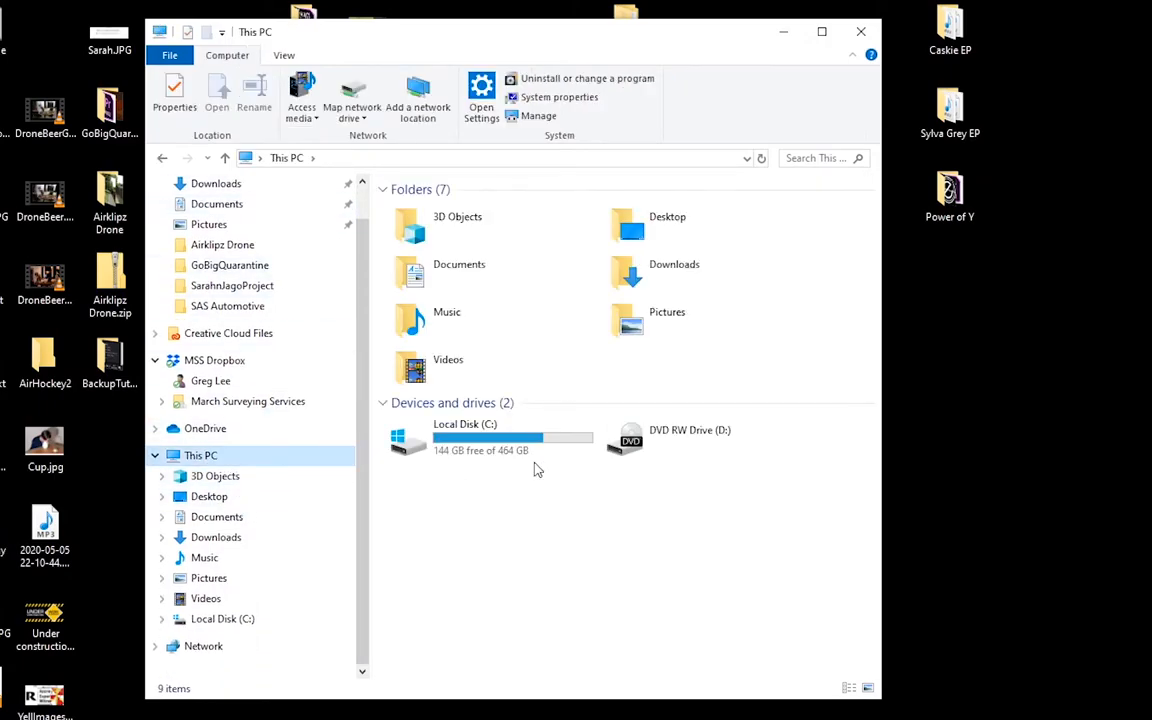
- Go to the Users folder on Local Disk (C:) and open the personal profile folder inside it
double_click(507, 446)
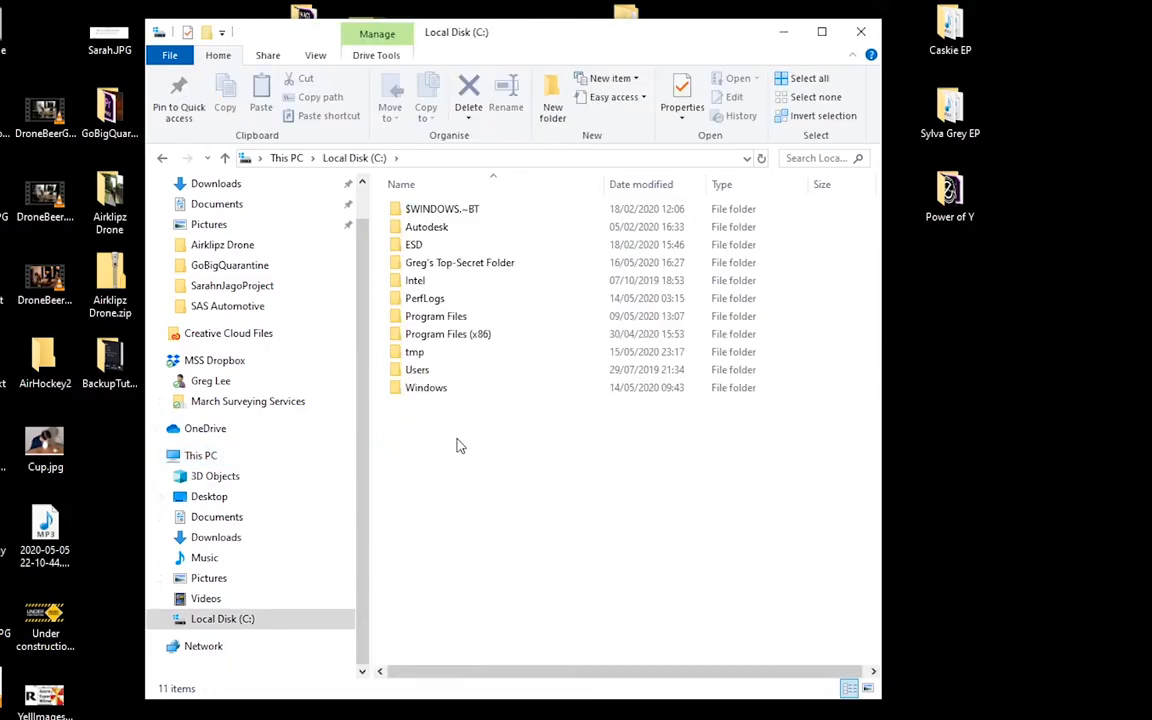
double_click(433, 372)
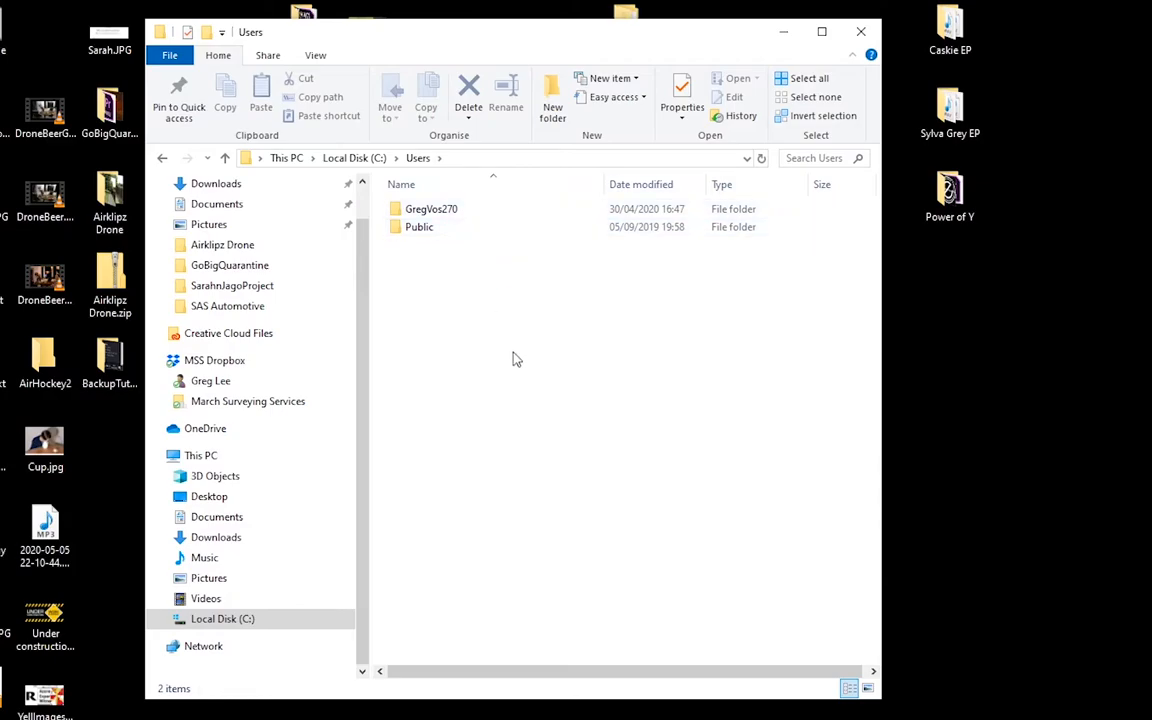
left_click(474, 217)
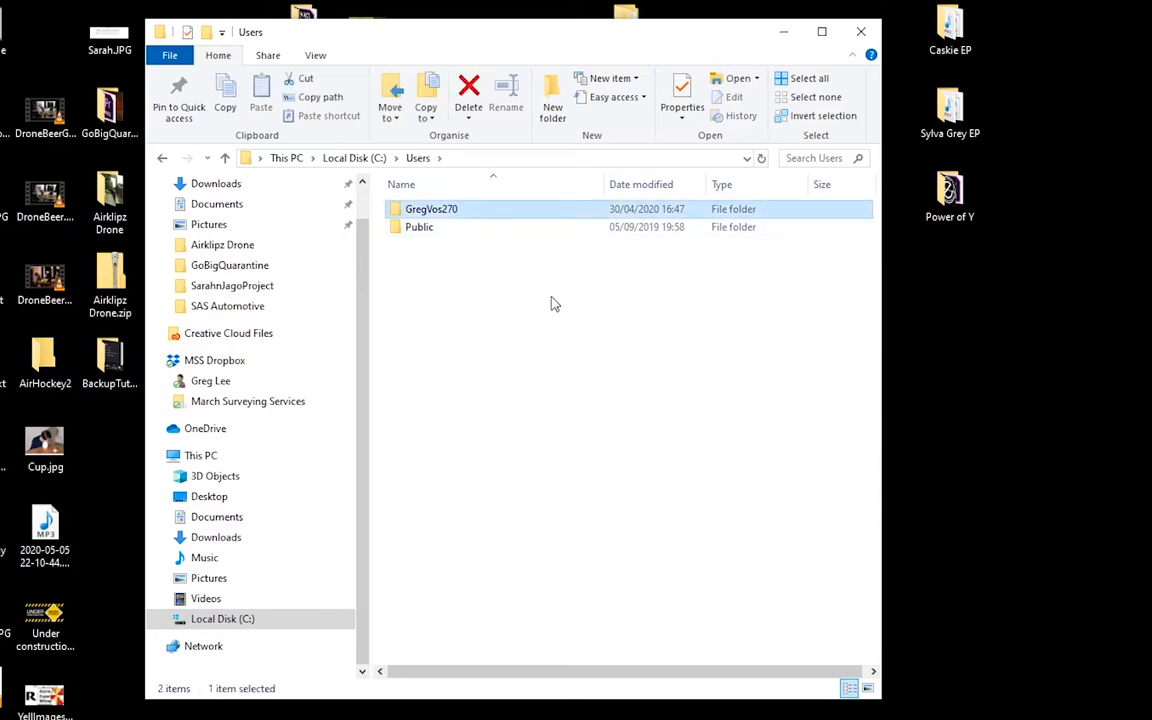
left_click(641, 310)
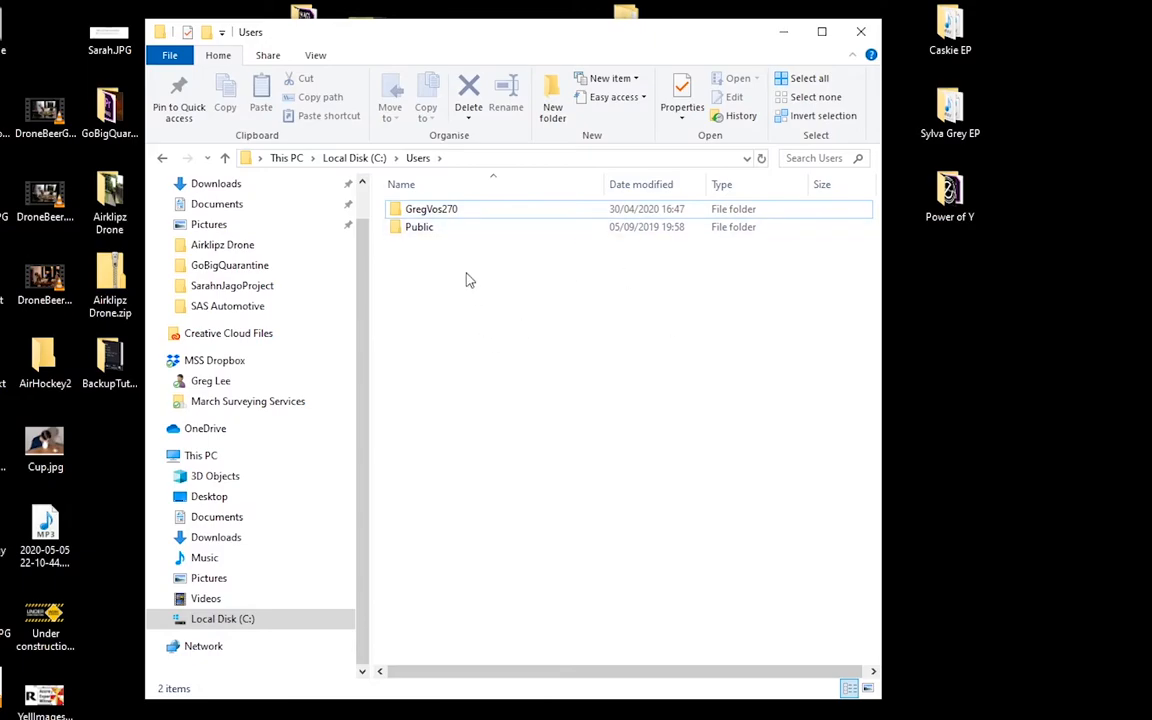
double_click(457, 215)
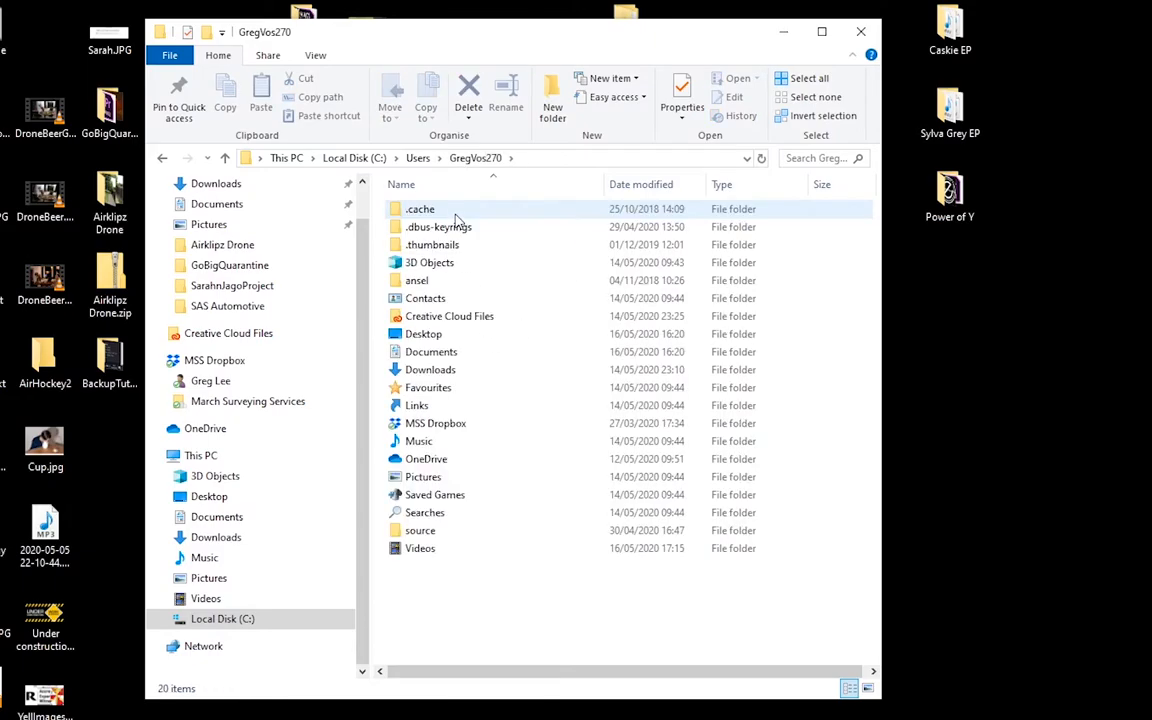
- Select the Documents, Downloads and Music folders in turn within the personal profile folder
left_click(470, 352)
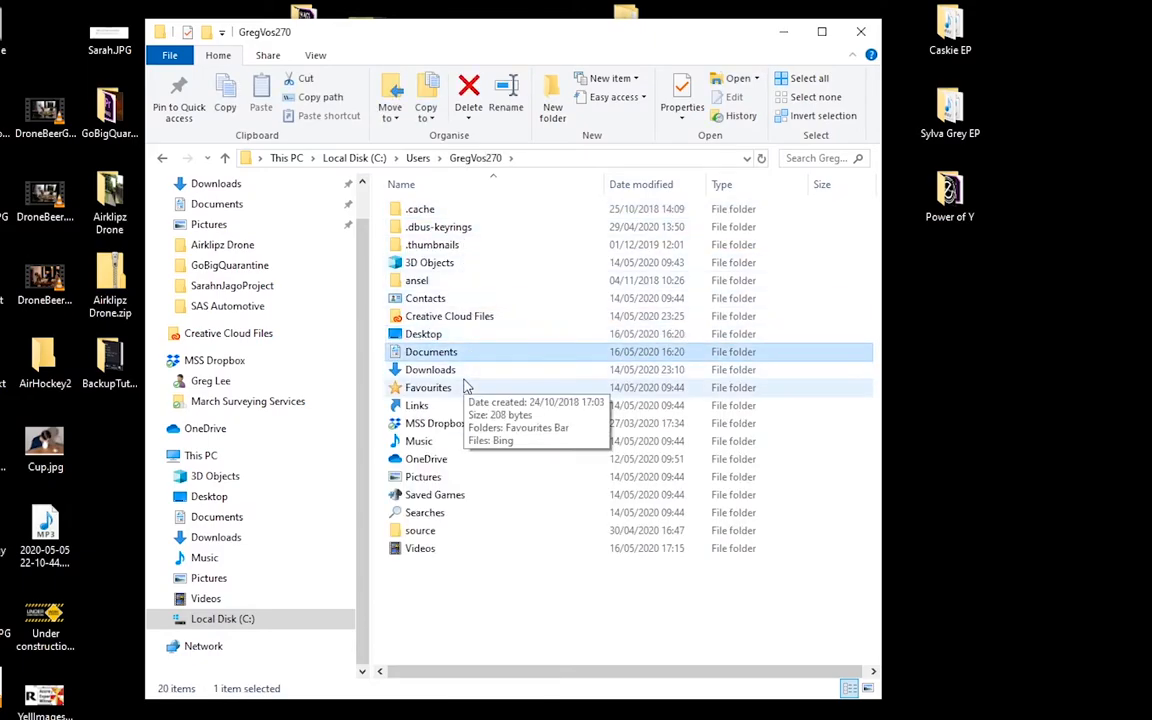
left_click(463, 372)
left_click(462, 446)
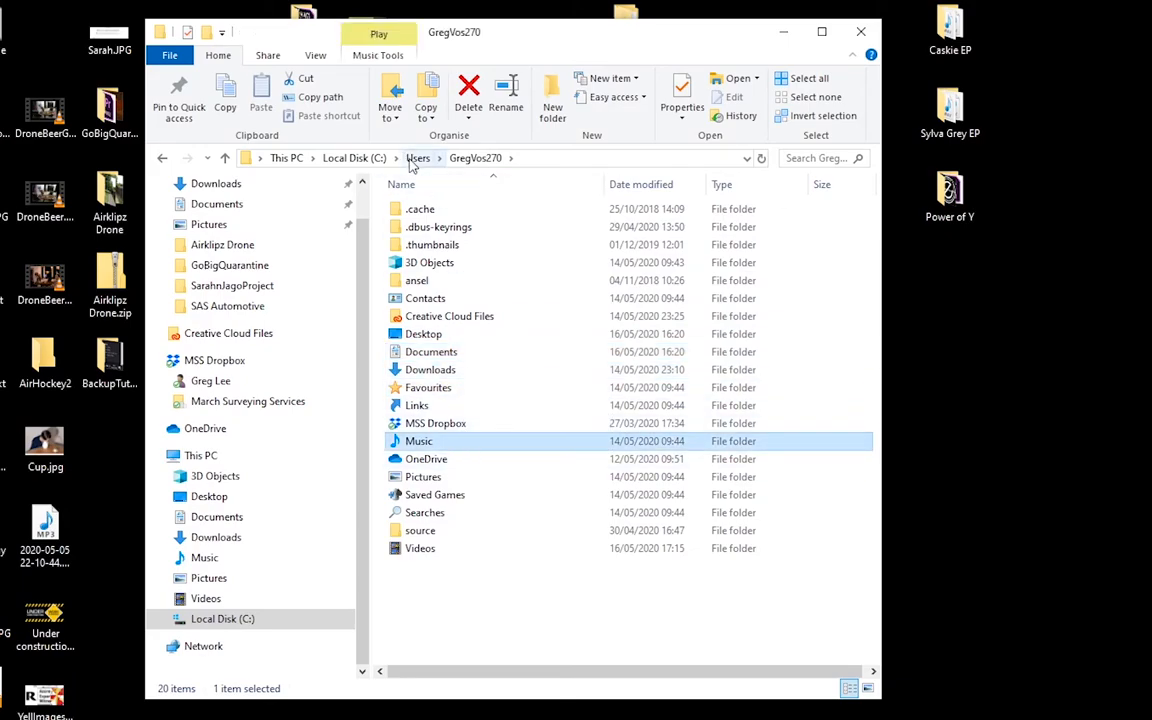
- Return to the root of Local Disk (C:), select all its folders and clear the selection
left_click(376, 164)
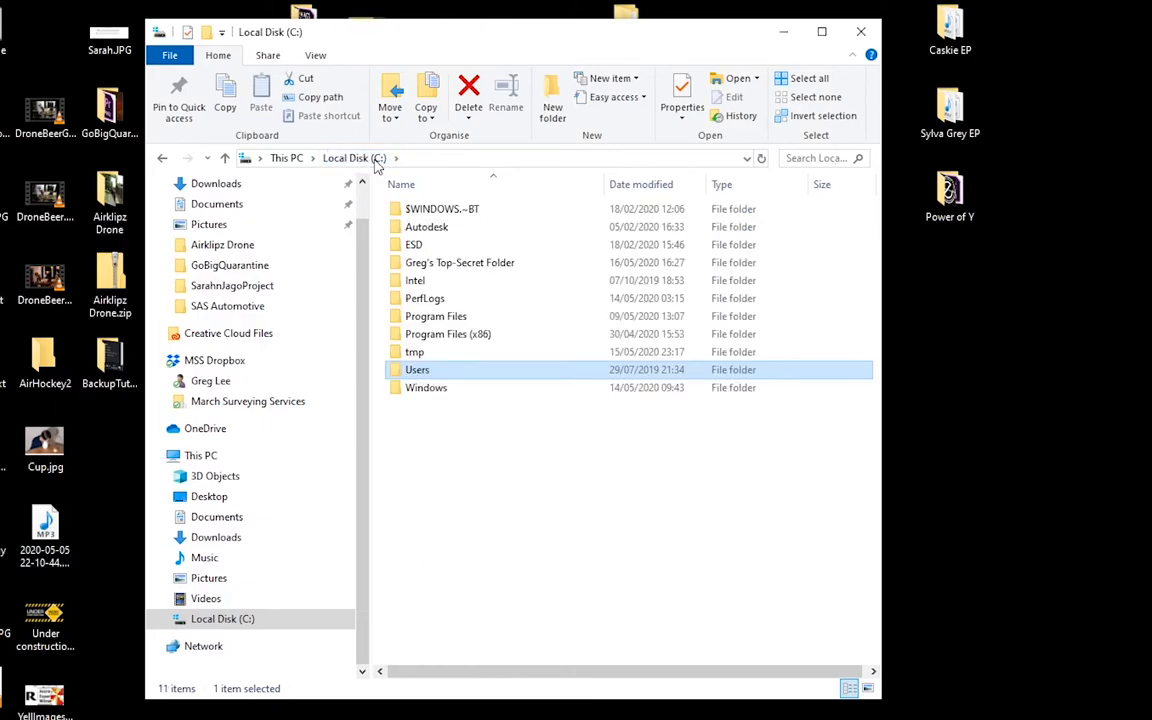
left_click(591, 531)
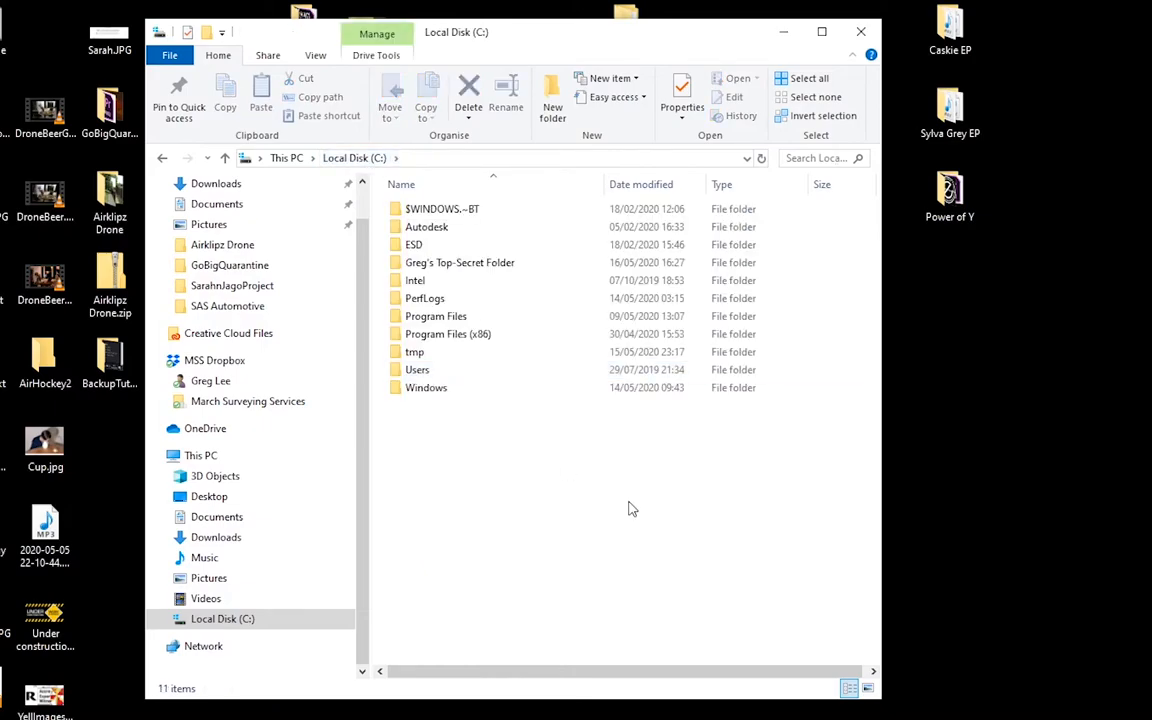
left_click_drag(834, 411, 512, 212)
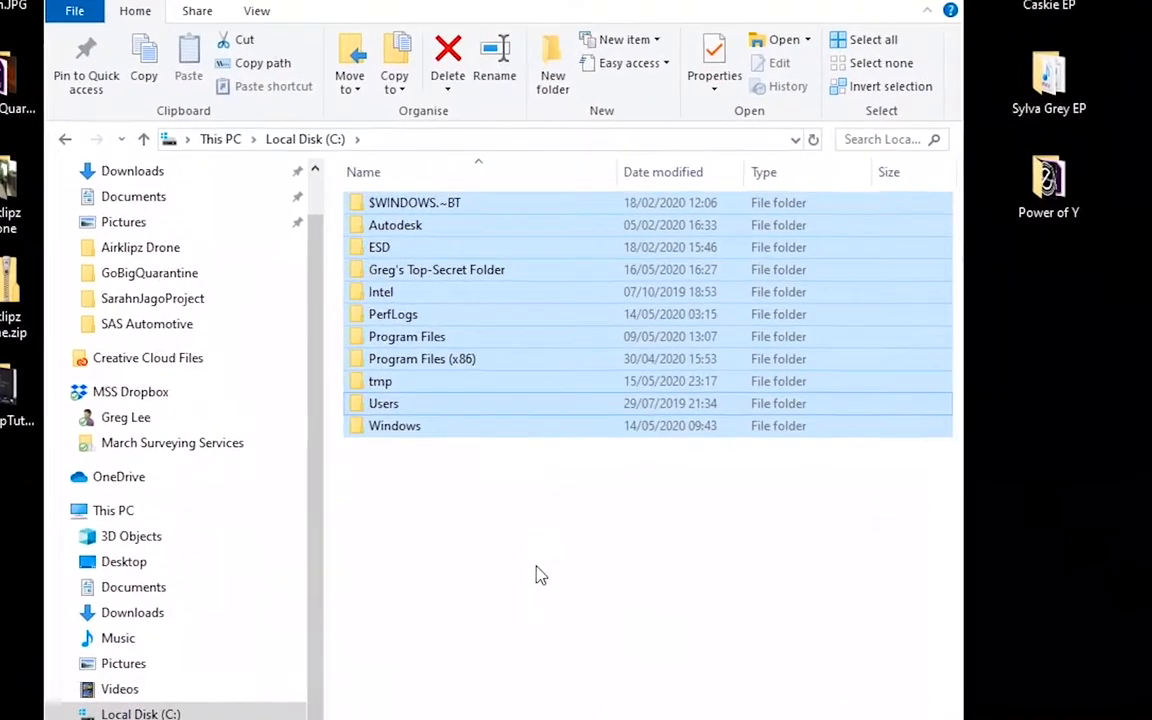
left_click(540, 506)
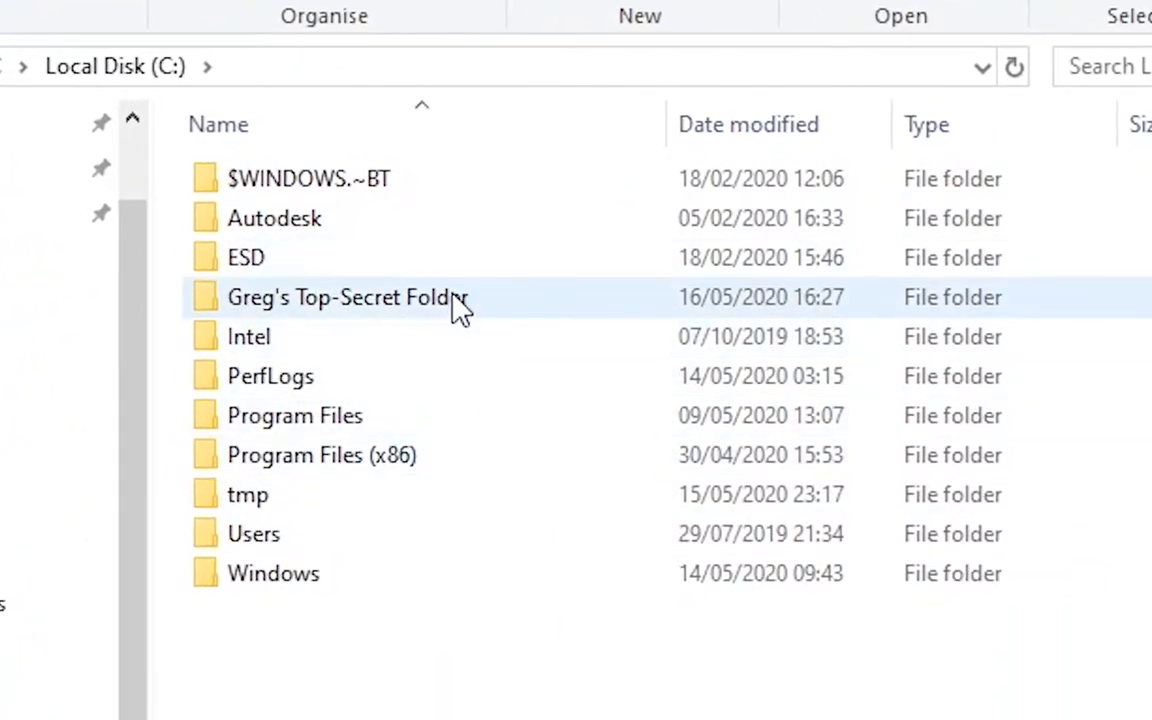
- Check the contents of the Top-Secret Folder on Local Disk (C:), delete that folder and close the window
double_click(457, 304)
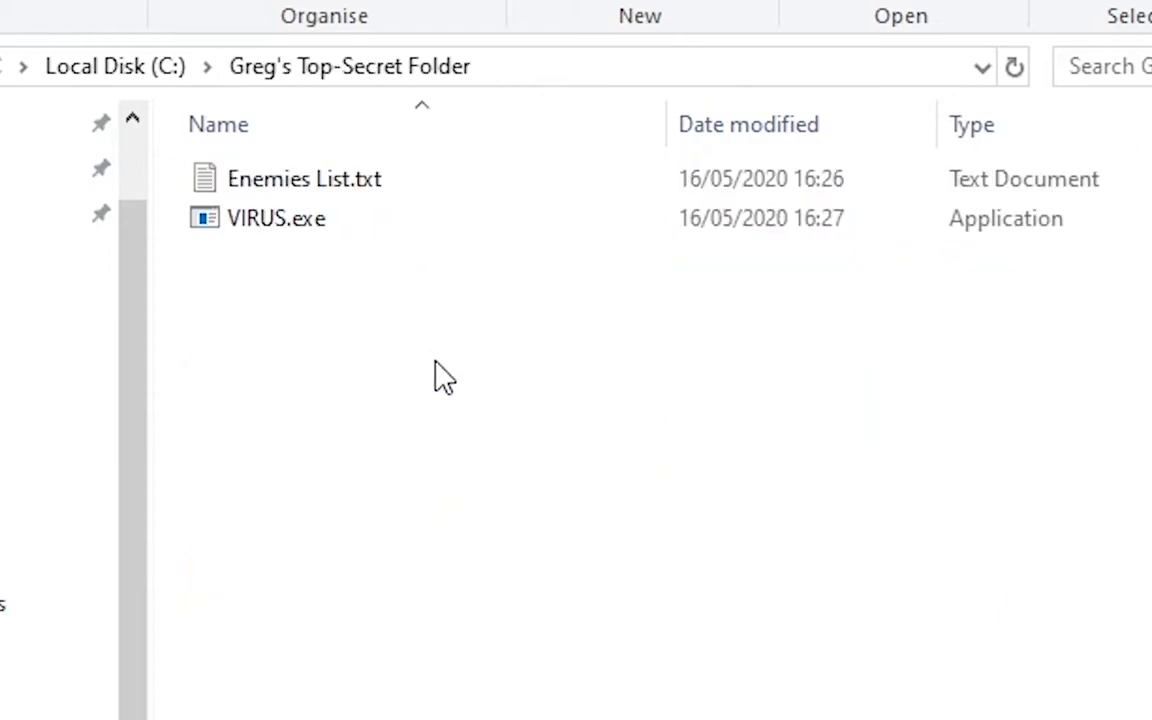
left_click(130, 68)
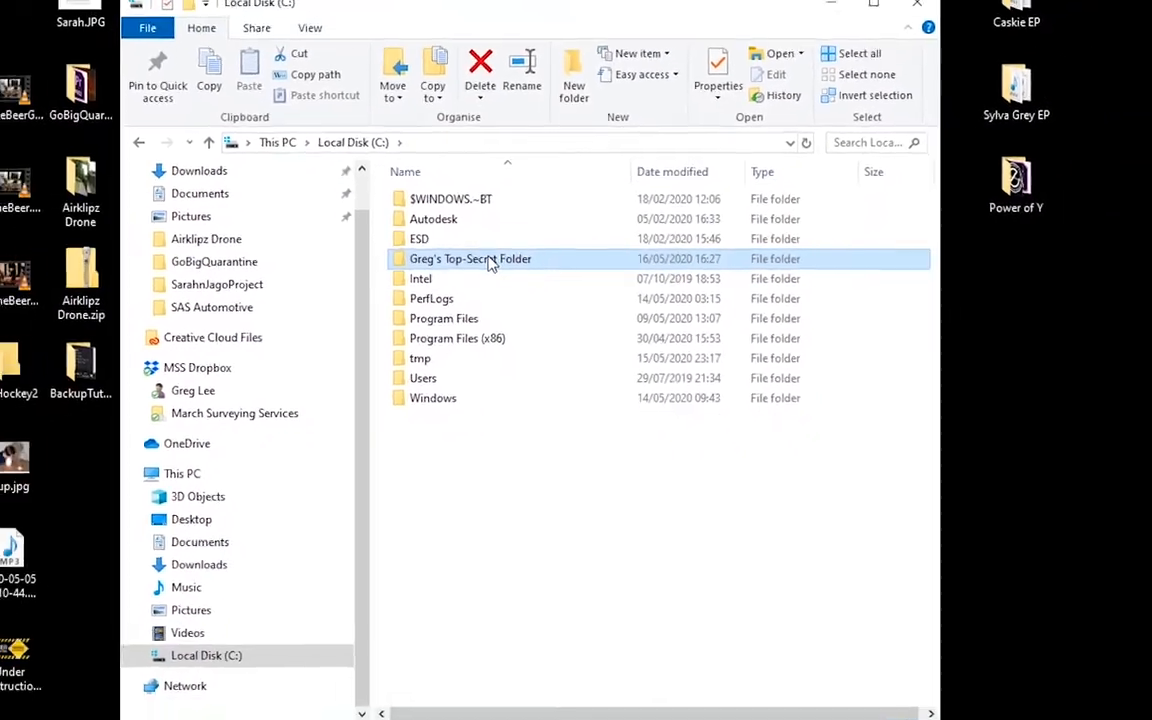
key("Delete")
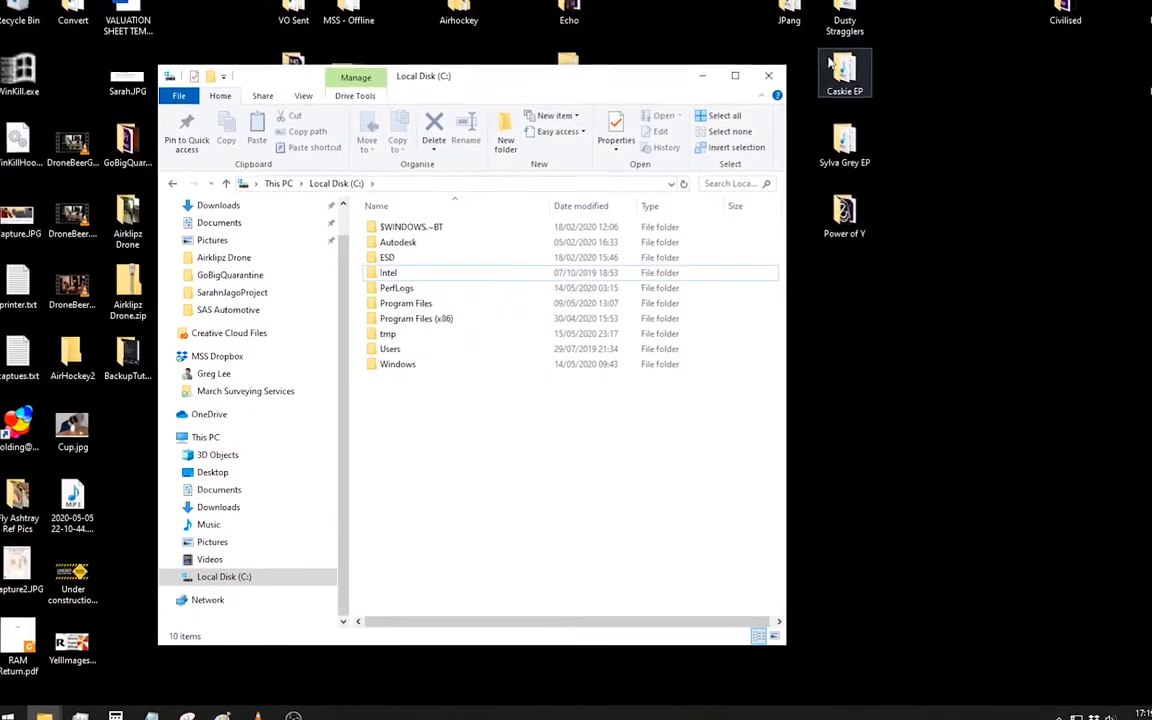
left_click(768, 75)
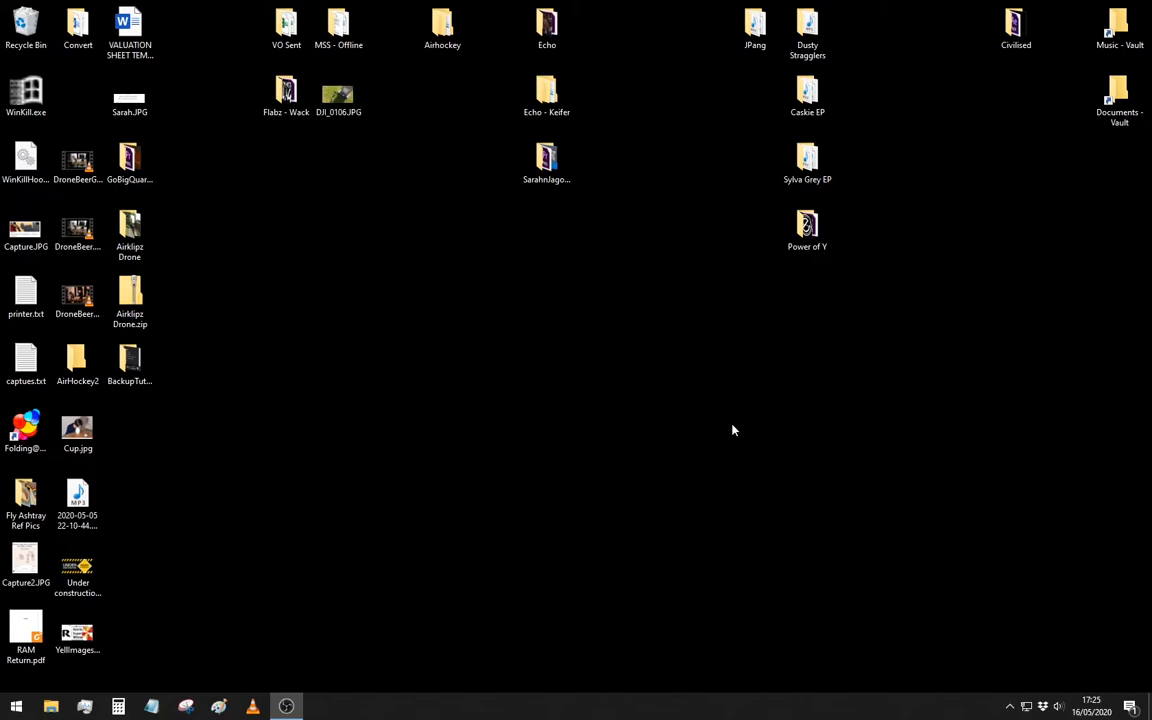
- Reopen File Explorer and show the drives under This PC, including TOSH1TB (E:)
key("super")
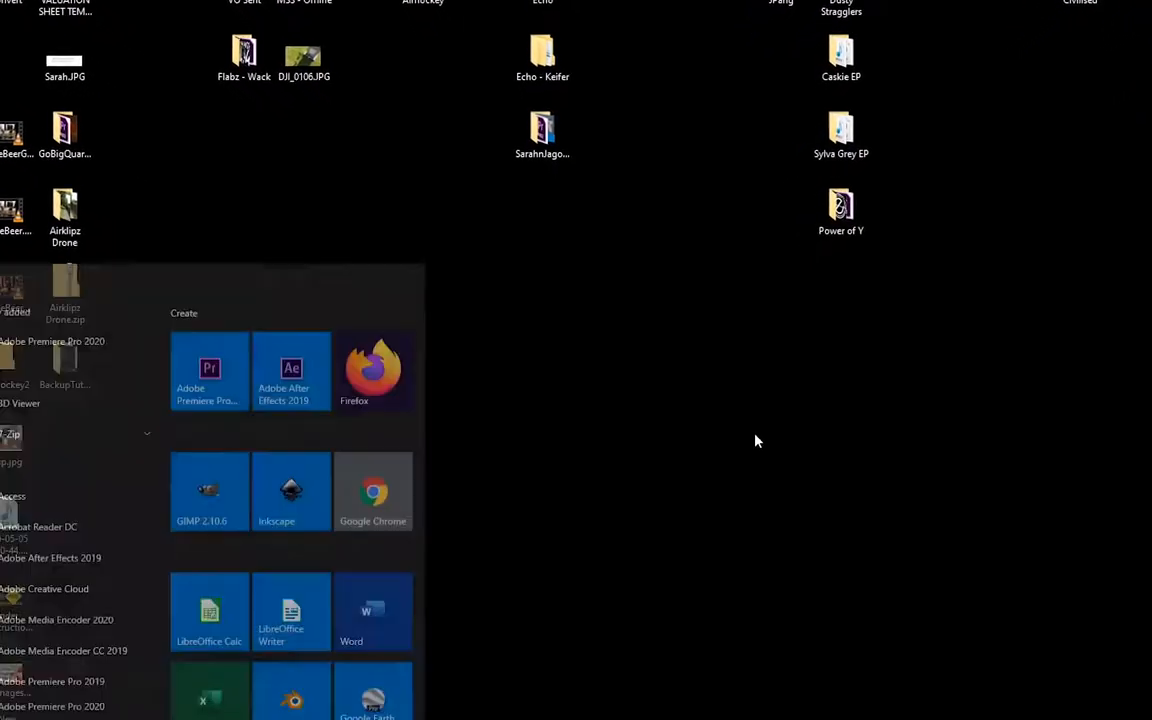
type("file")
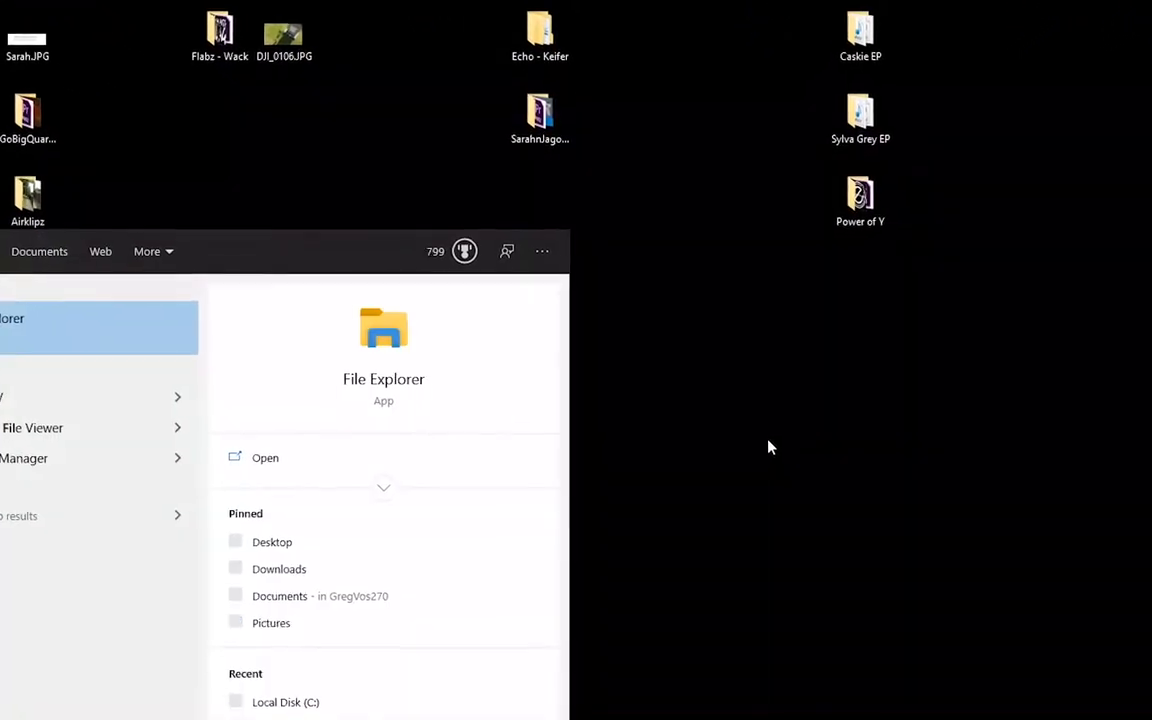
key("Return")
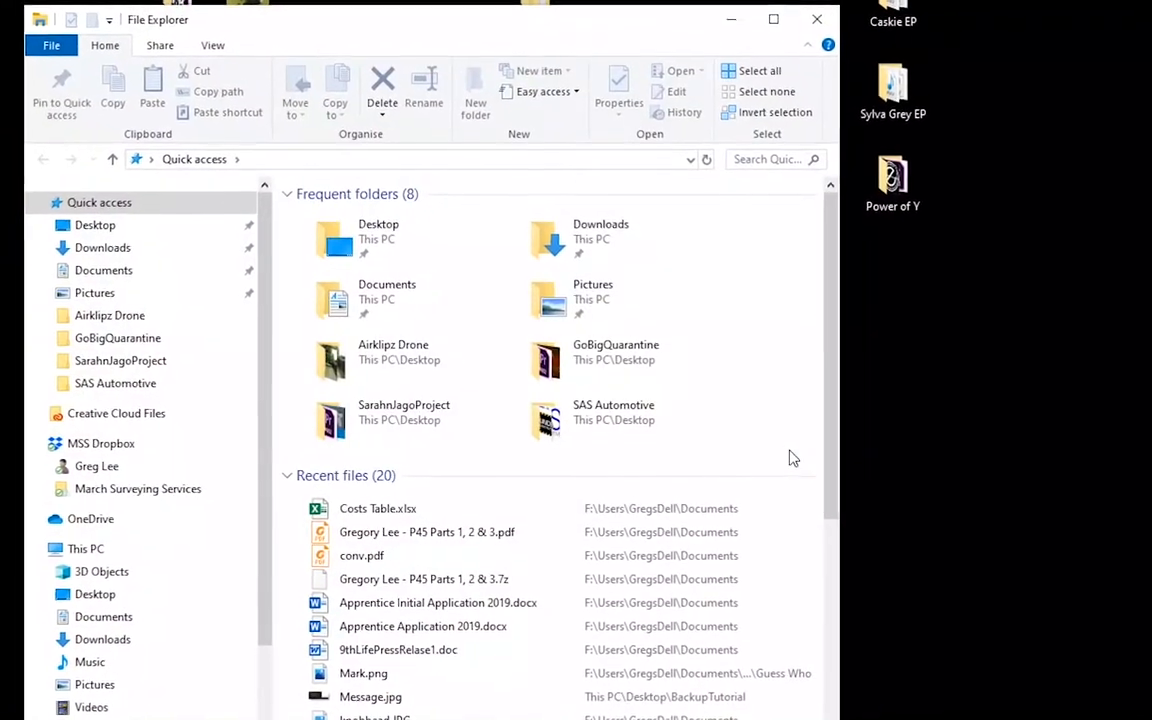
left_click(92, 546)
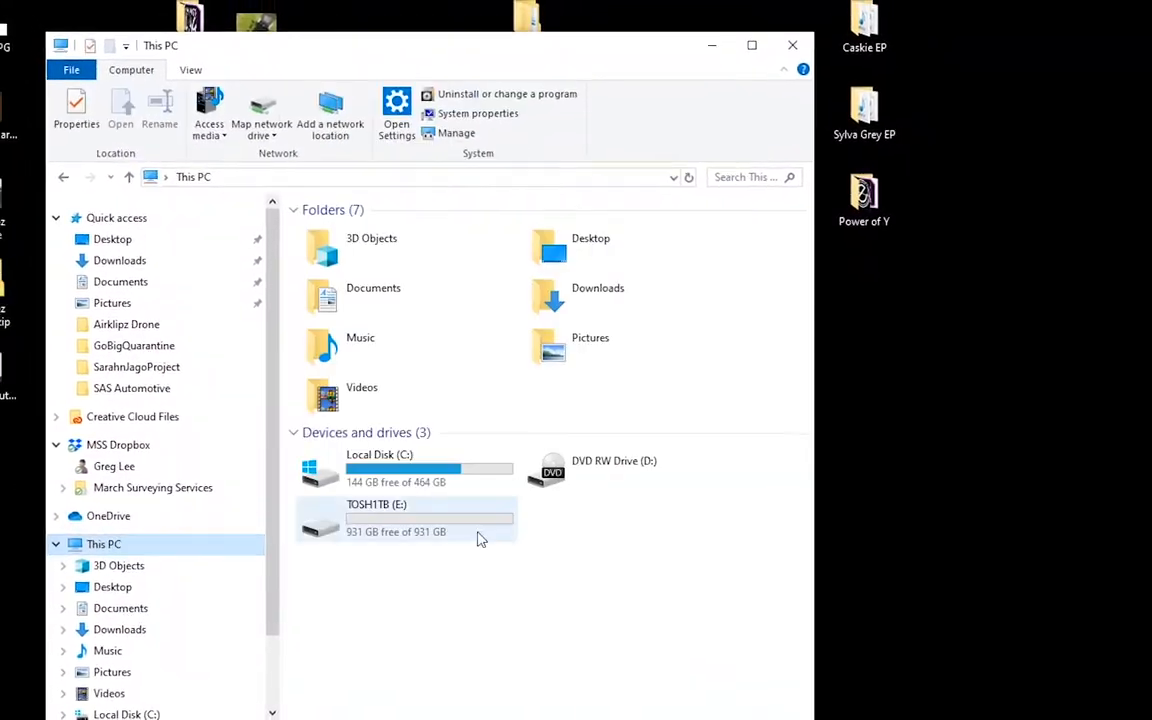
- Select the TOSH1TB (E:) drive under This PC, clear the selection and close the File Explorer window
left_click(478, 527)
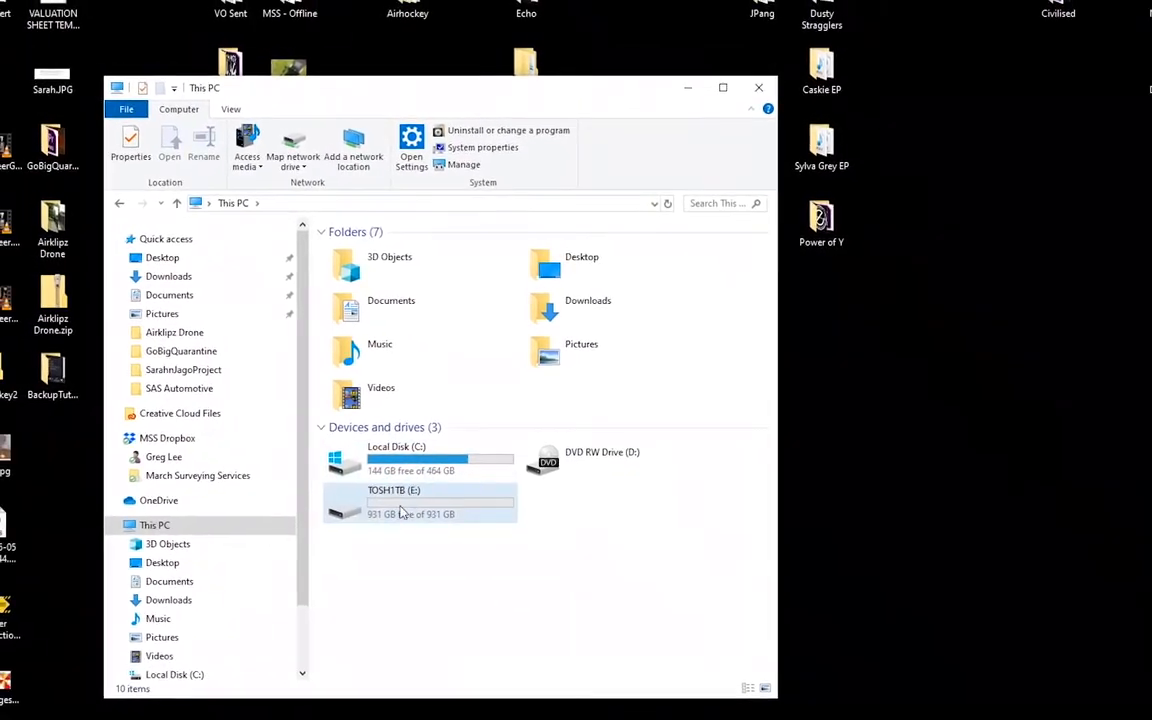
left_click(404, 567)
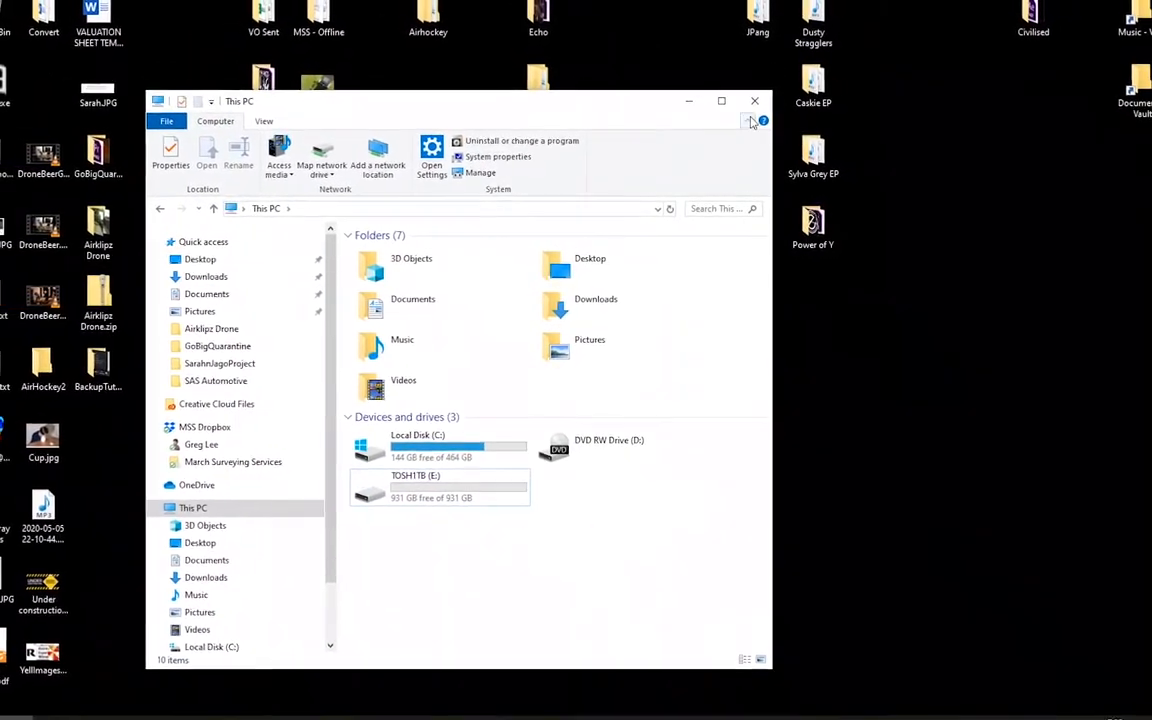
left_click(756, 94)
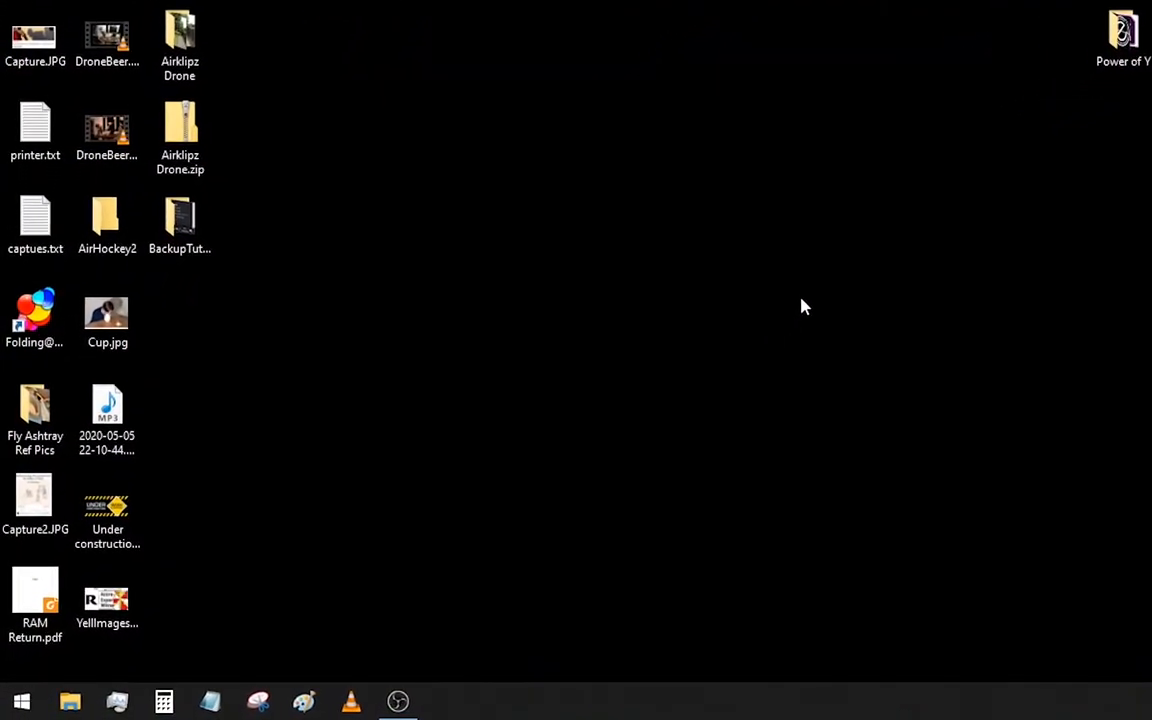
- Find the Windows Backup settings and add TOSH1TB (E:) as the File History backup drive
key("super")
type("backu")
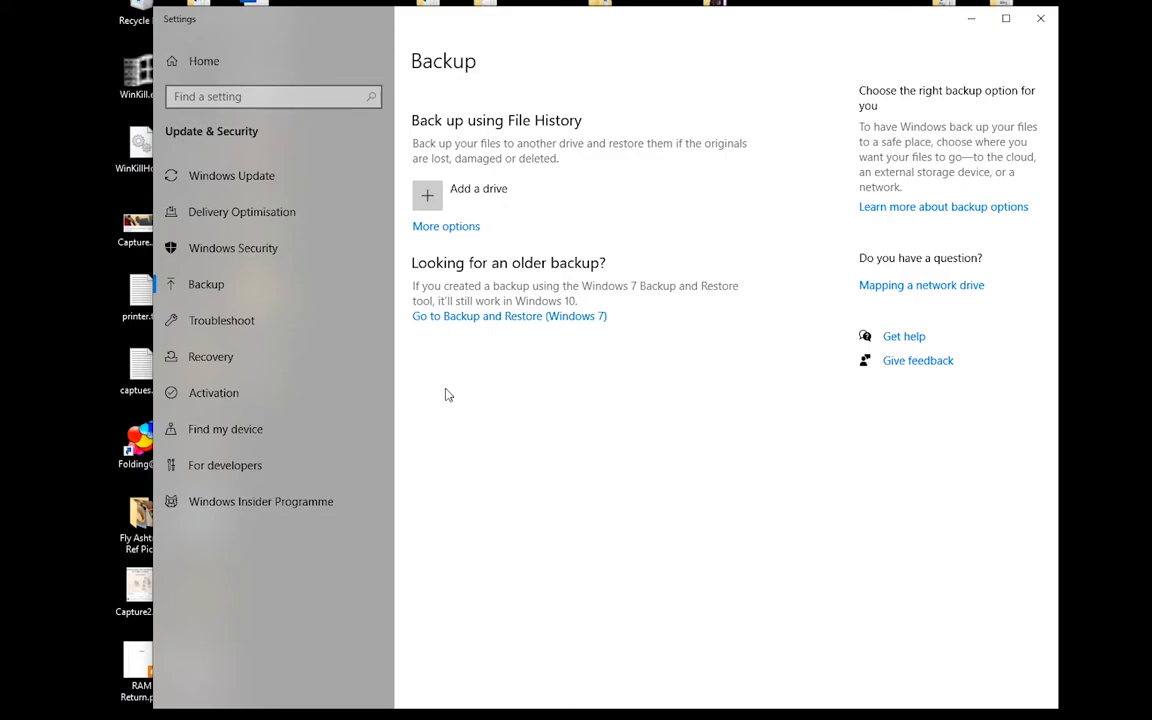
left_click(466, 196)
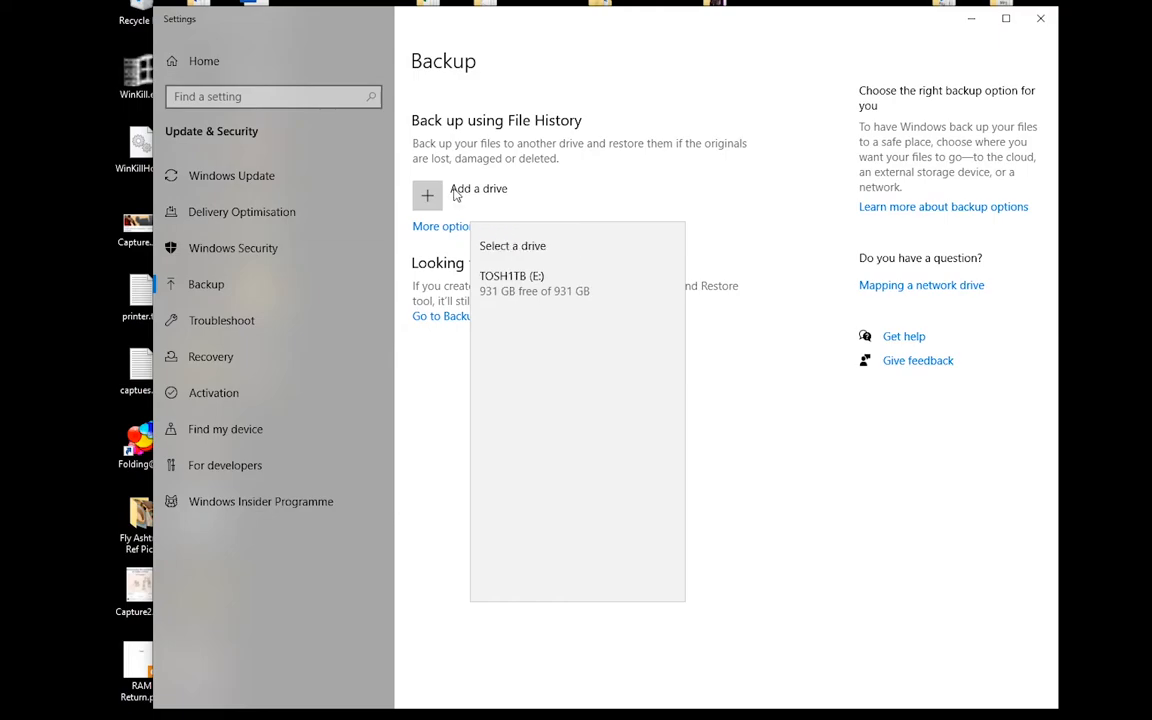
left_click(505, 287)
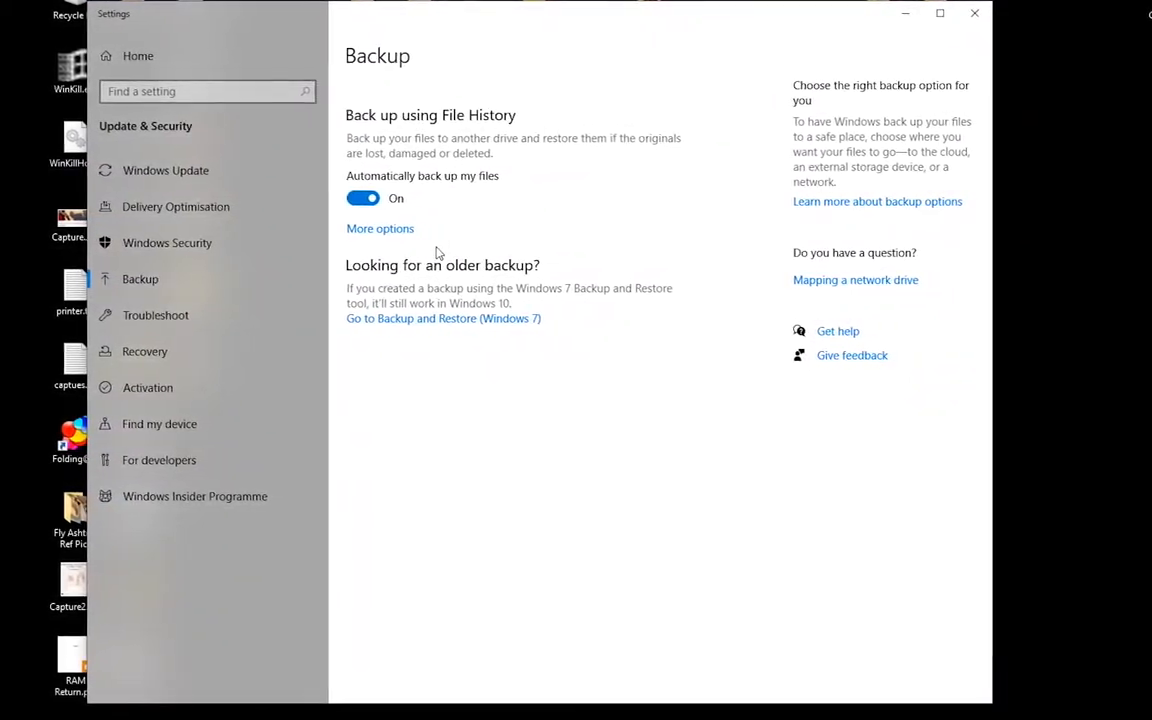
- Open the further File History options and review the schedule, the included and excluded folders and the drive settings
left_click(368, 228)
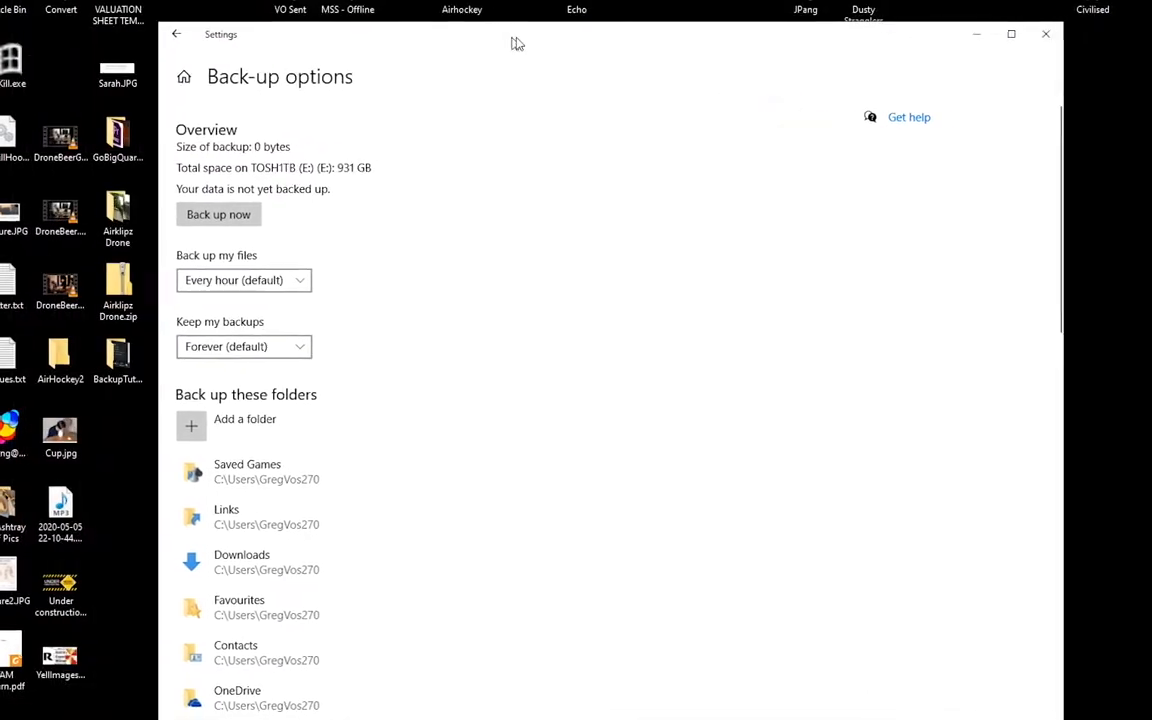
scroll(470, 370, "down", 1)
scroll(433, 380, "down", 10)
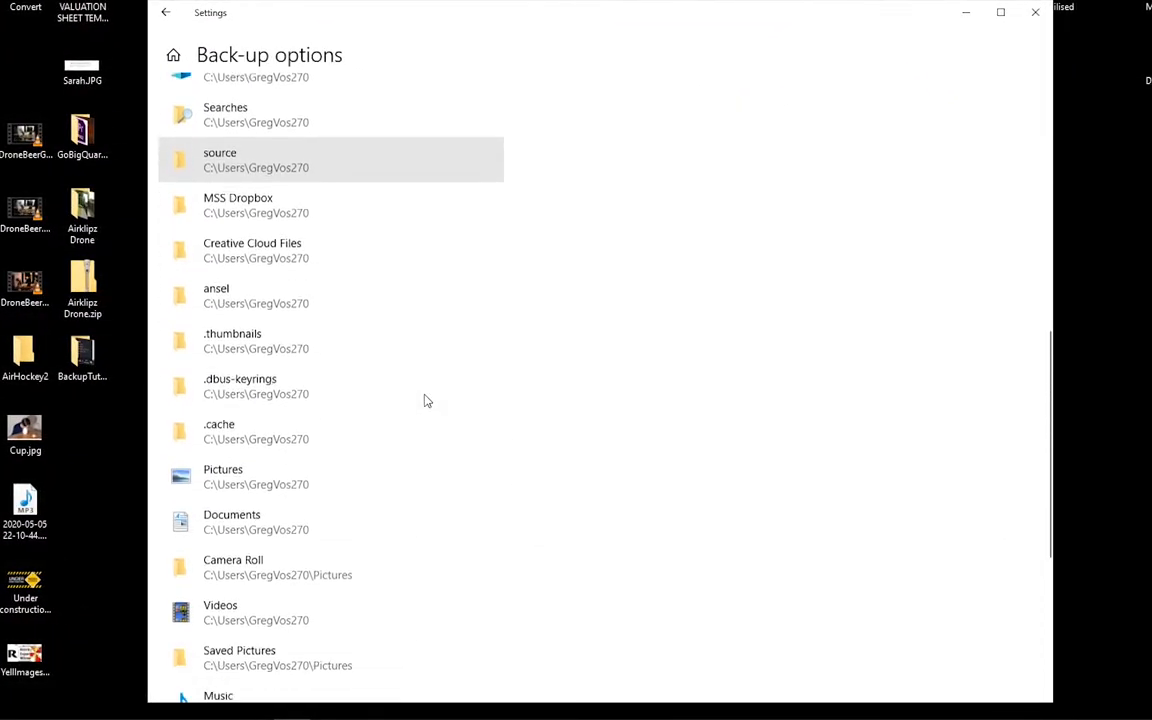
scroll(425, 400, "down", 1)
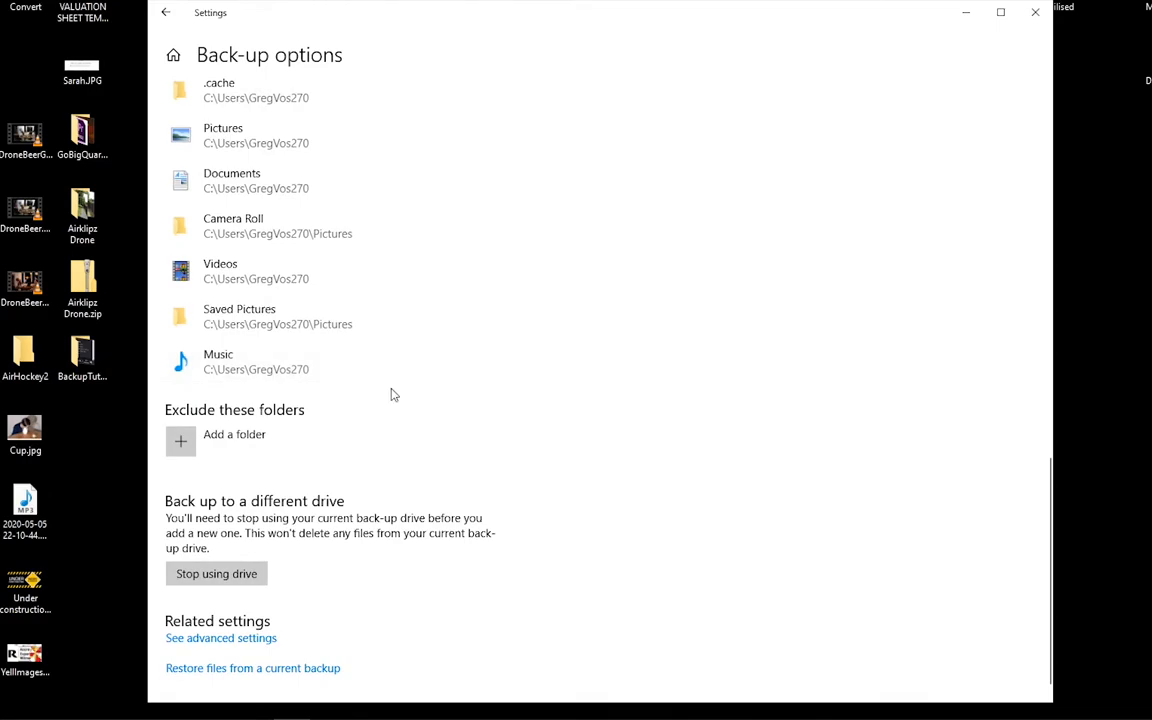
scroll(396, 404, "up", 5)
scroll(322, 370, "up", 1)
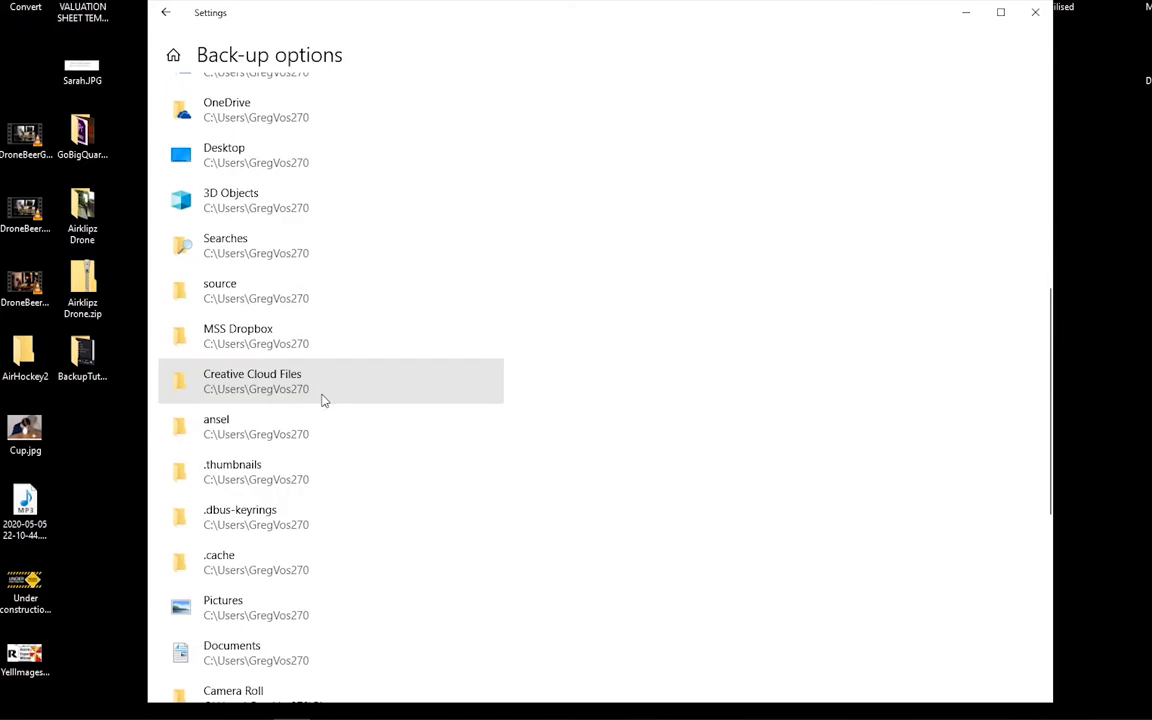
scroll(326, 172, "up", 3)
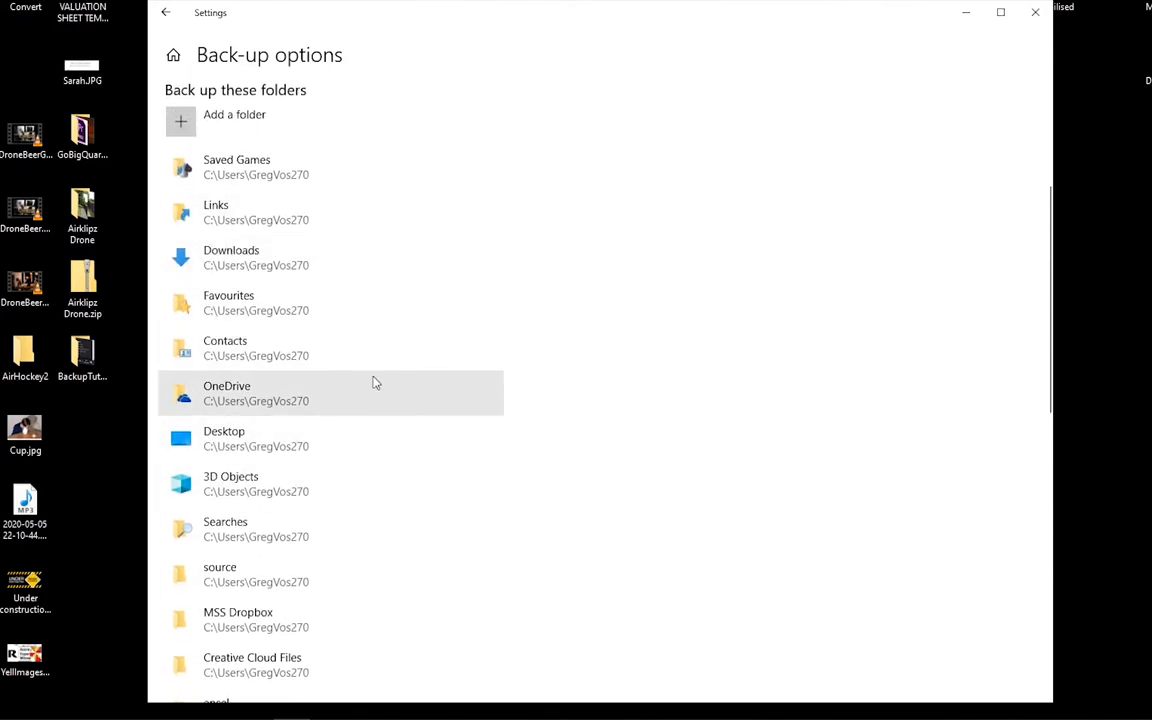
scroll(396, 410, "up", 3)
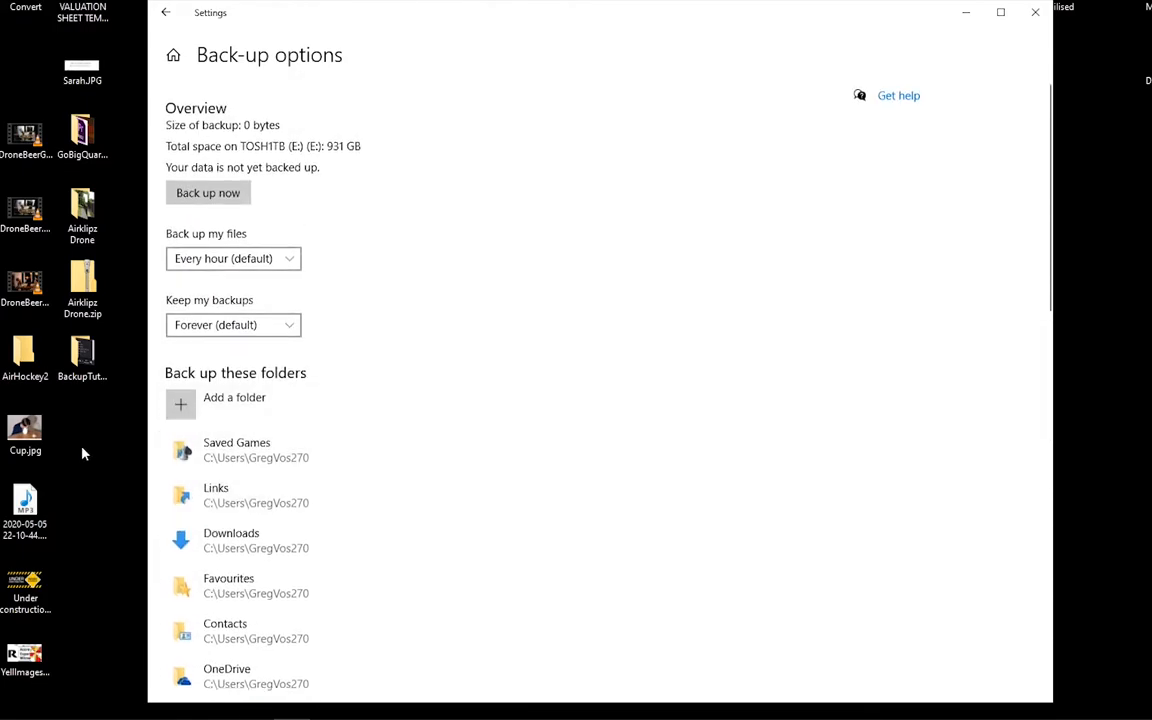
scroll(674, 404, "down", 8)
scroll(674, 404, "down", 3)
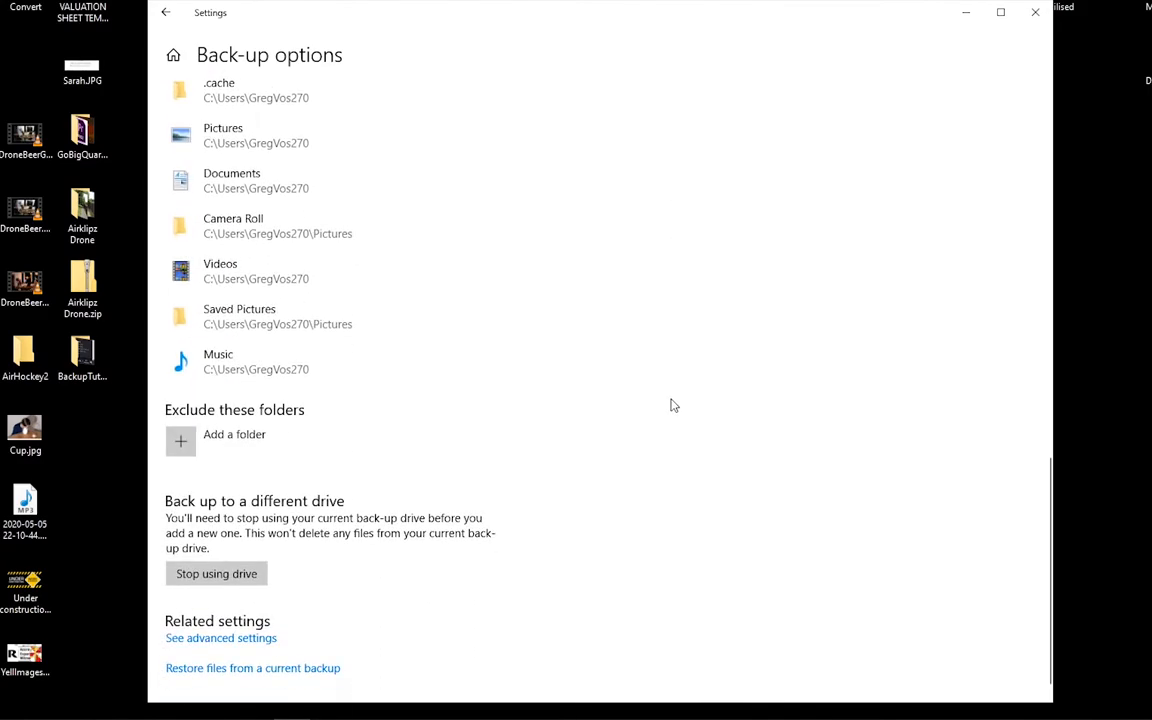
scroll(674, 404, "up", 7)
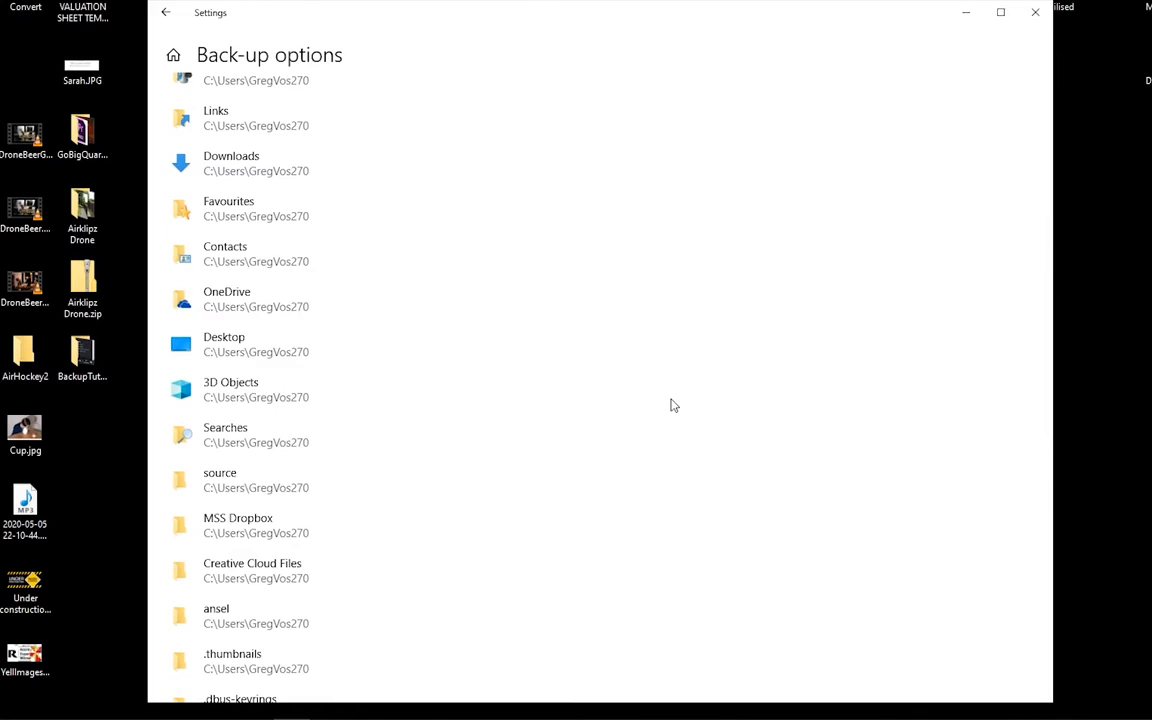
scroll(566, 406, "up", 4)
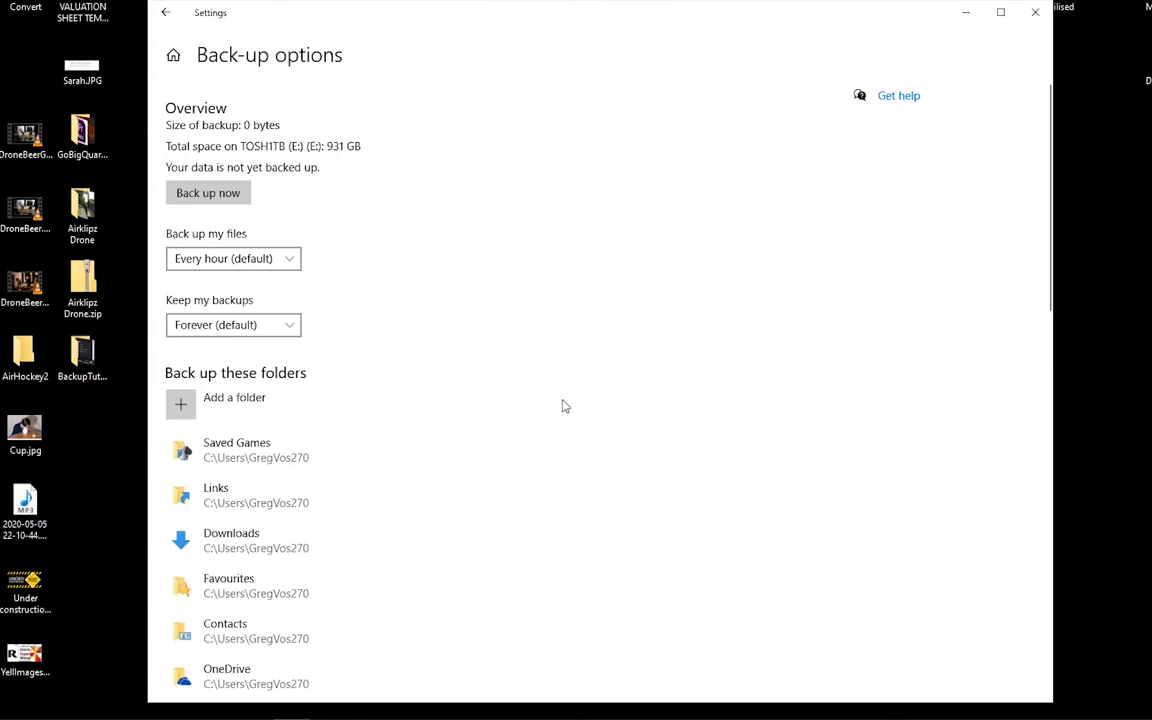
- Set the file backup frequency to Daily and check the retention choices, leaving backups kept Forever (default)
left_click(289, 266)
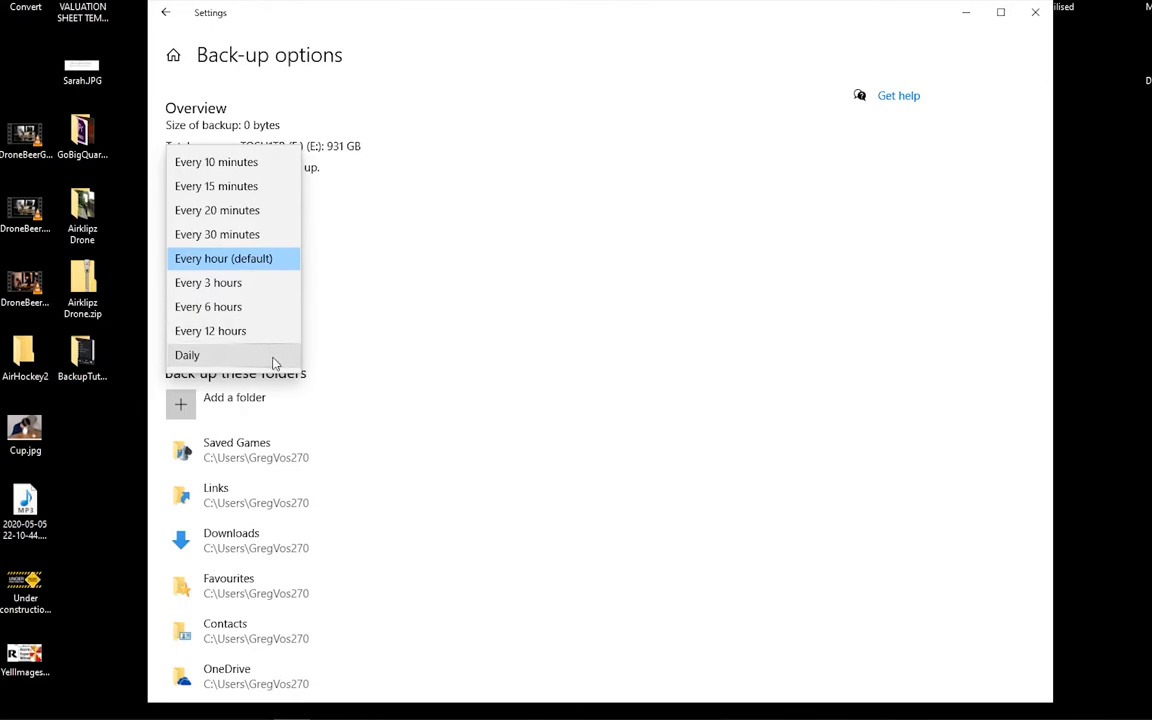
left_click(274, 359)
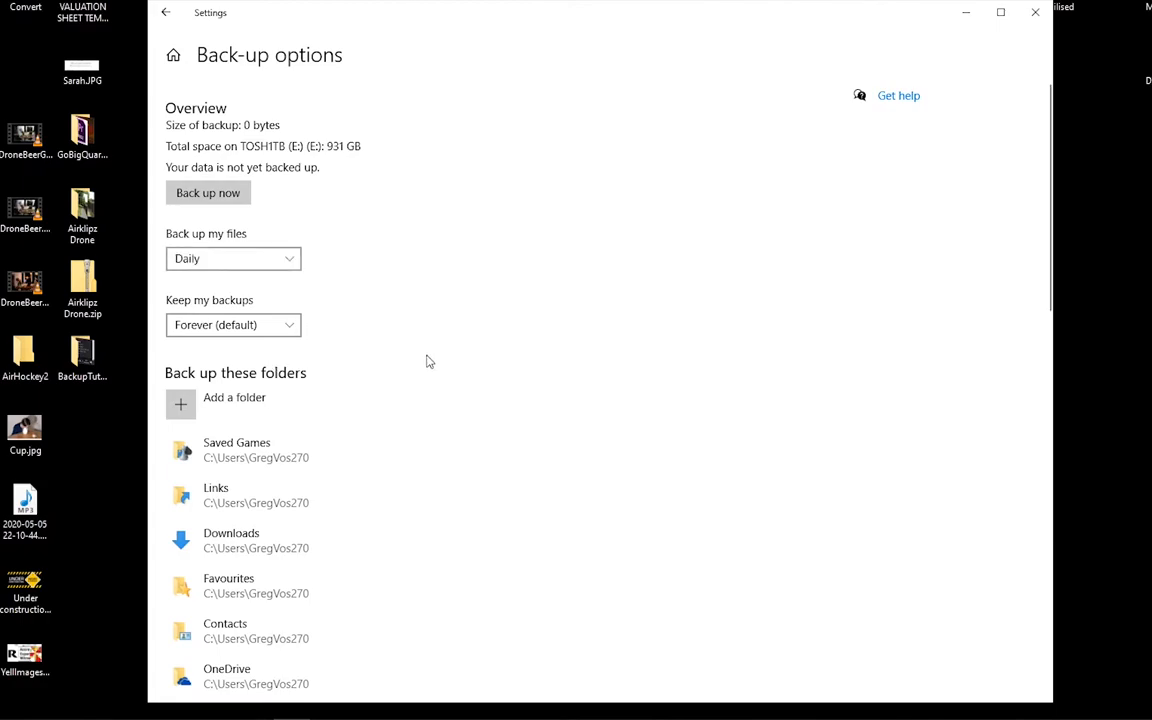
left_click(294, 333)
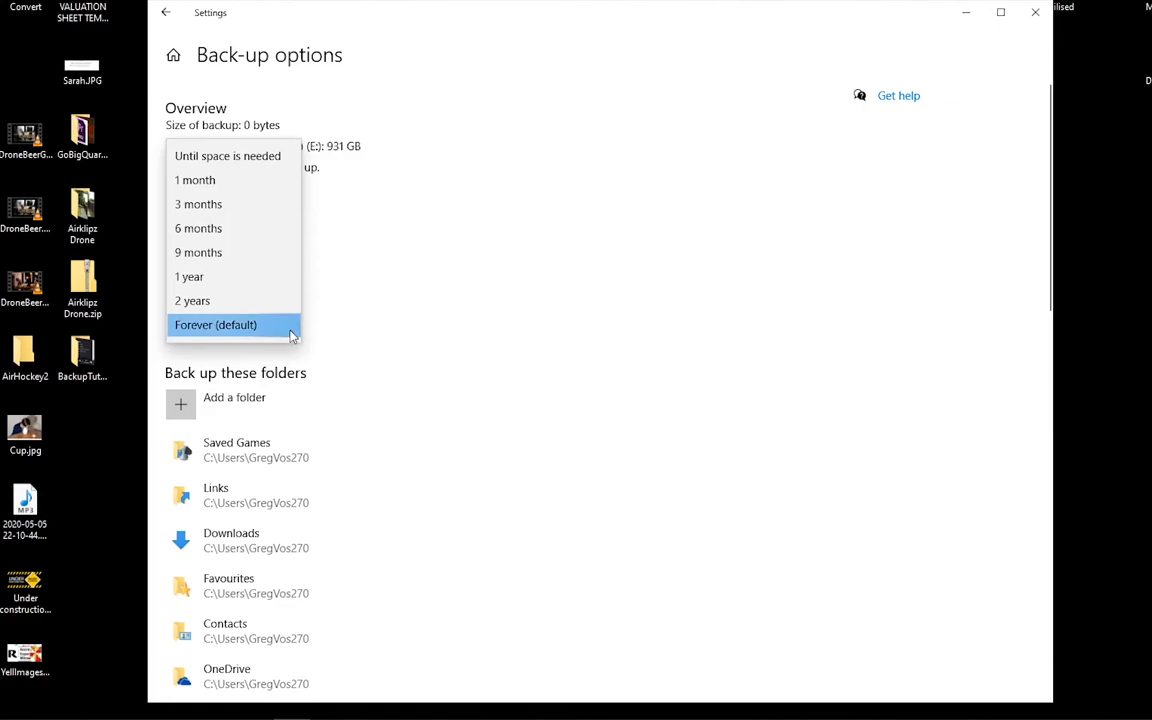
left_click(485, 290)
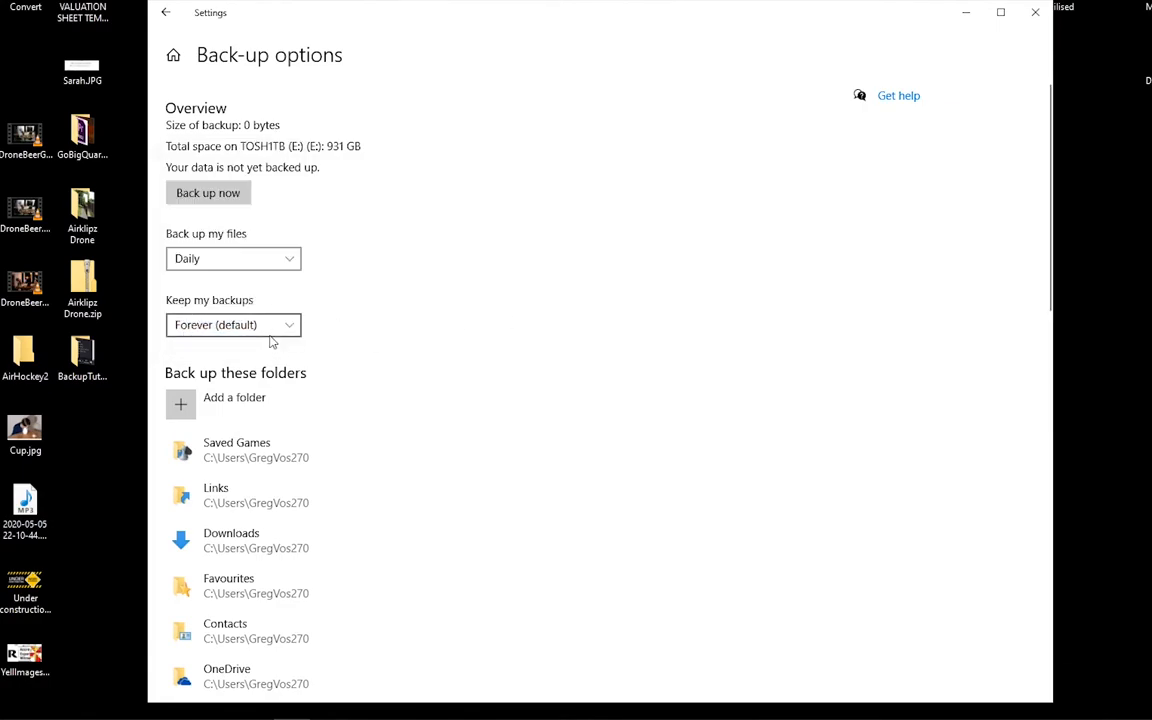
- Check the folder list in the back-up options once more and start a backup immediately
scroll(480, 338, "down", 4)
scroll(393, 347, "down", 8)
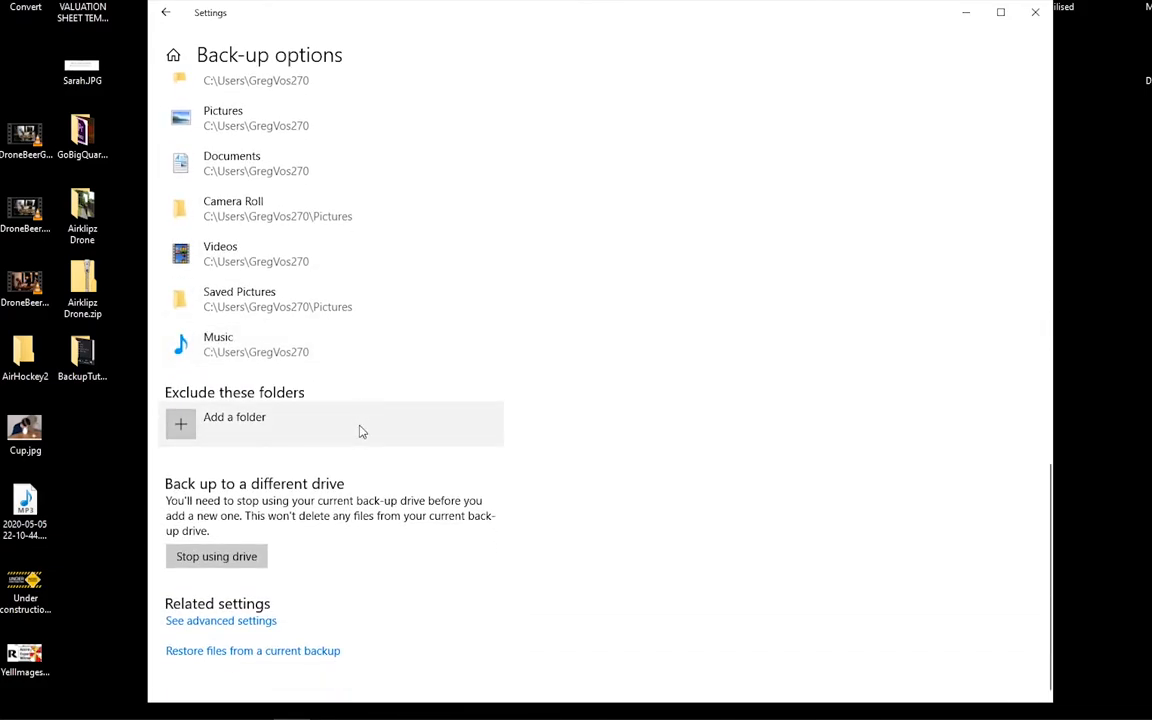
scroll(360, 412, "up", 12)
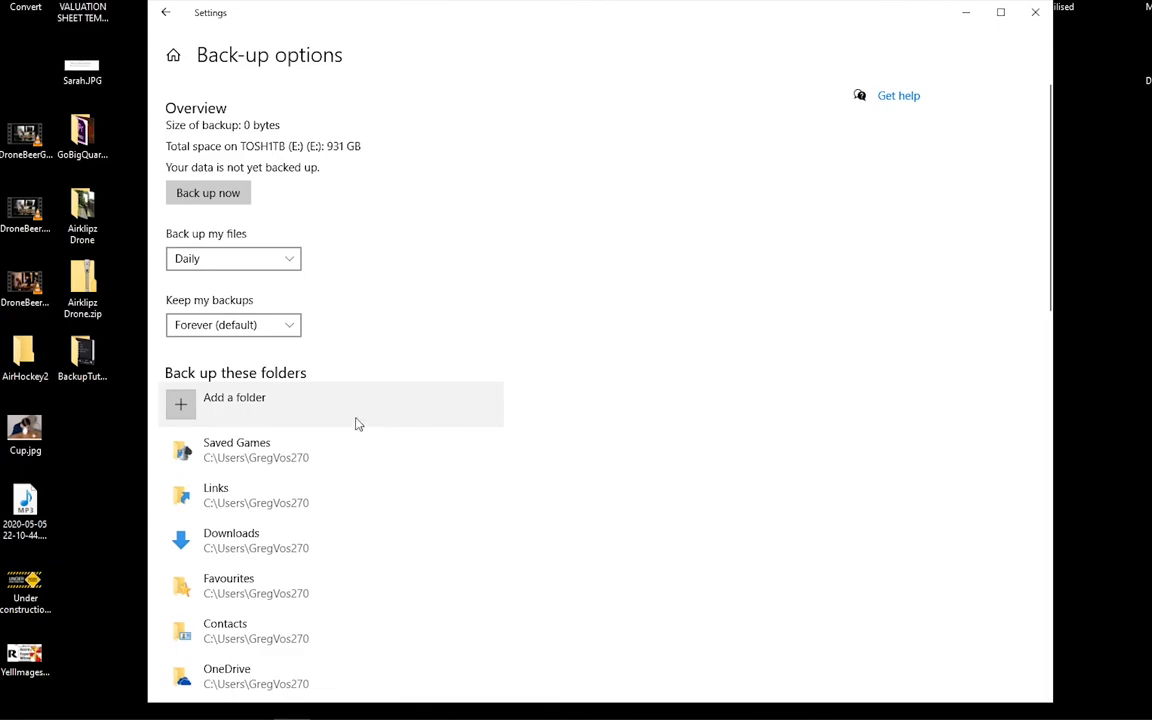
left_click(211, 194)
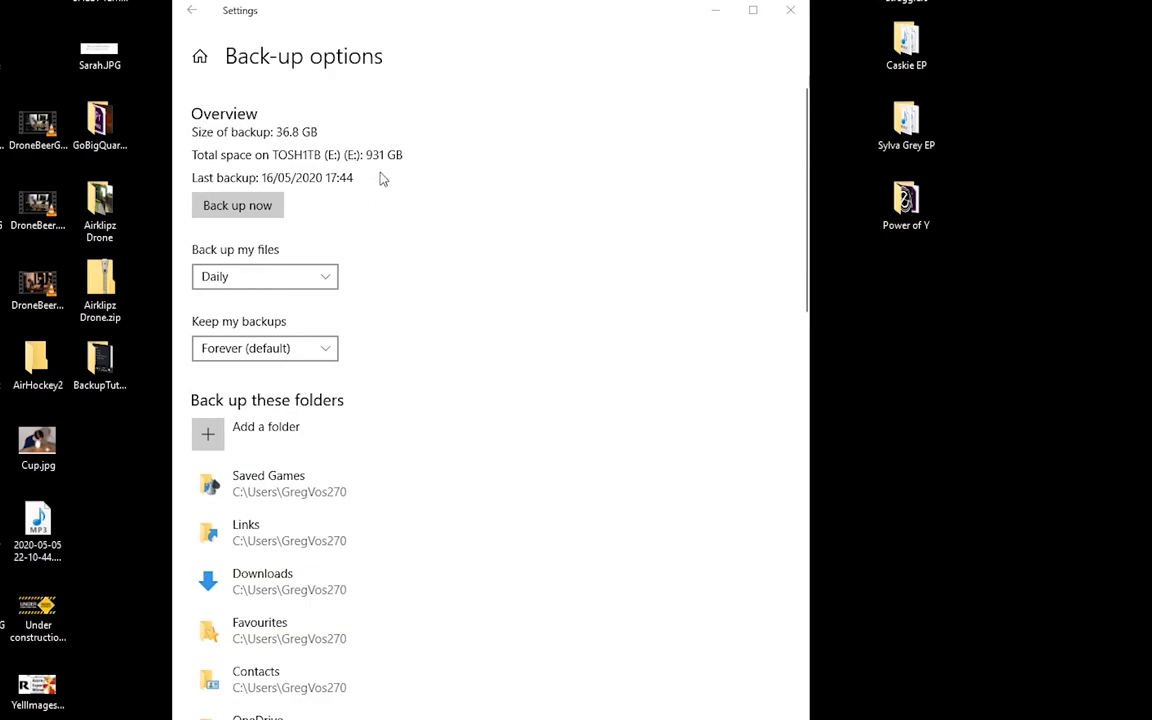
- Open the advanced File History settings from the back-up options, review them and close that window
scroll(448, 250, "down", 5)
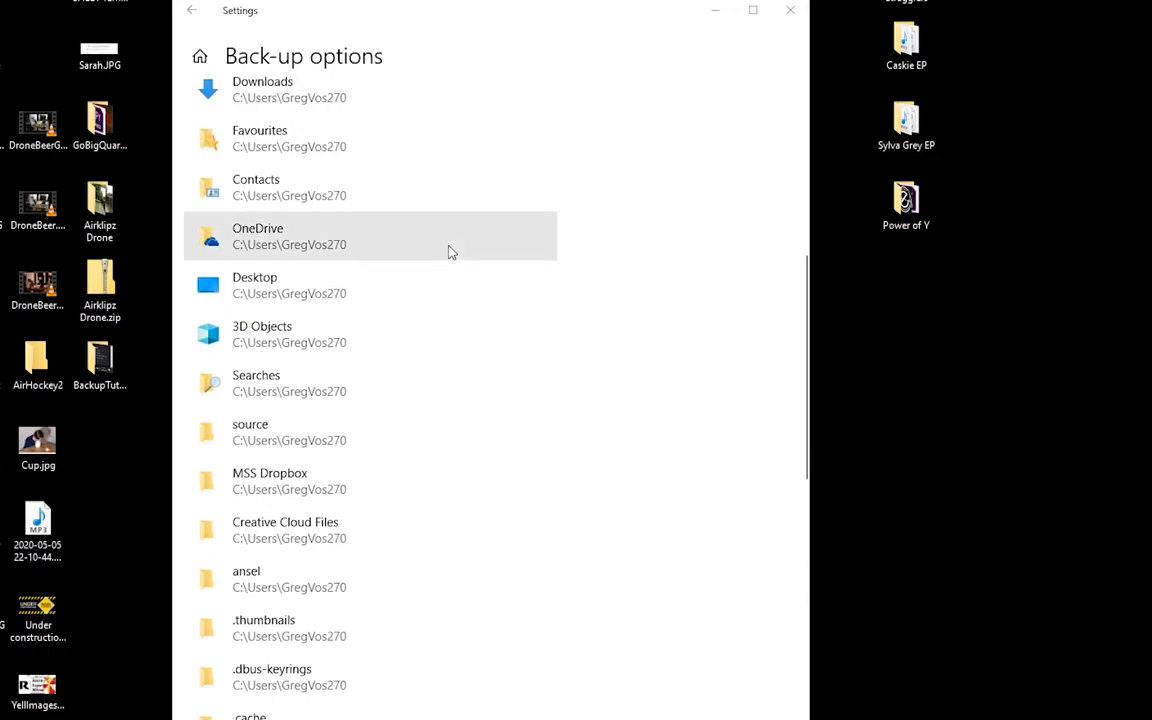
scroll(610, 365, "down", 7)
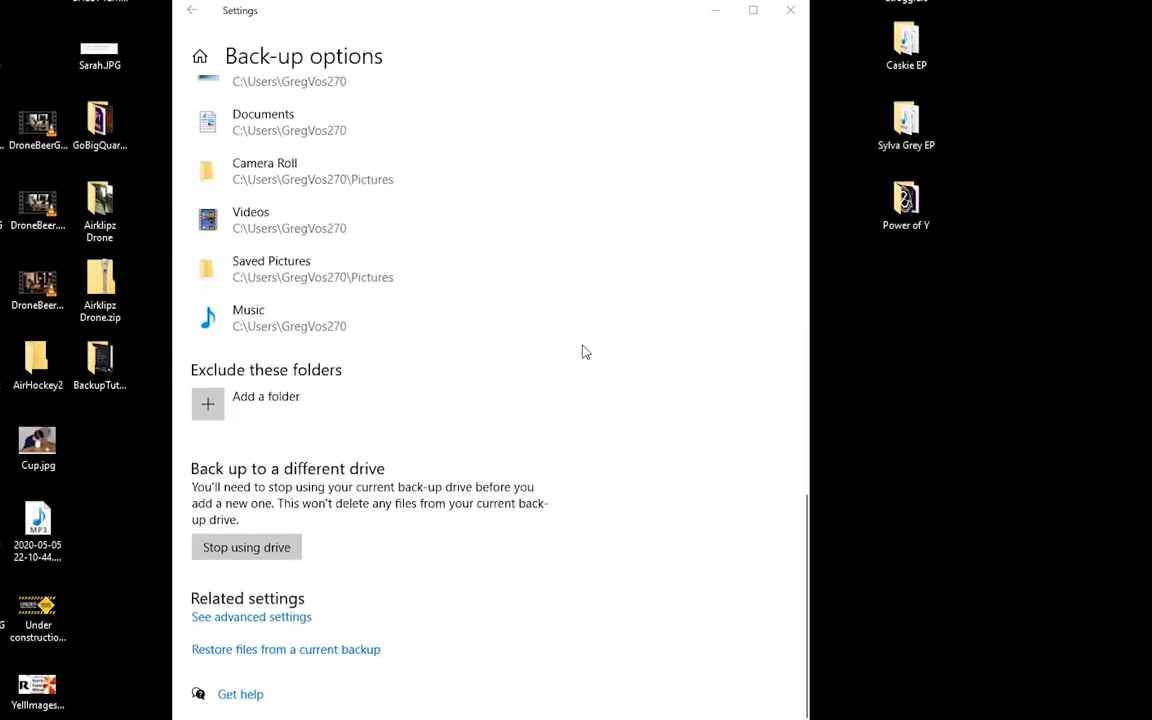
left_click(223, 618)
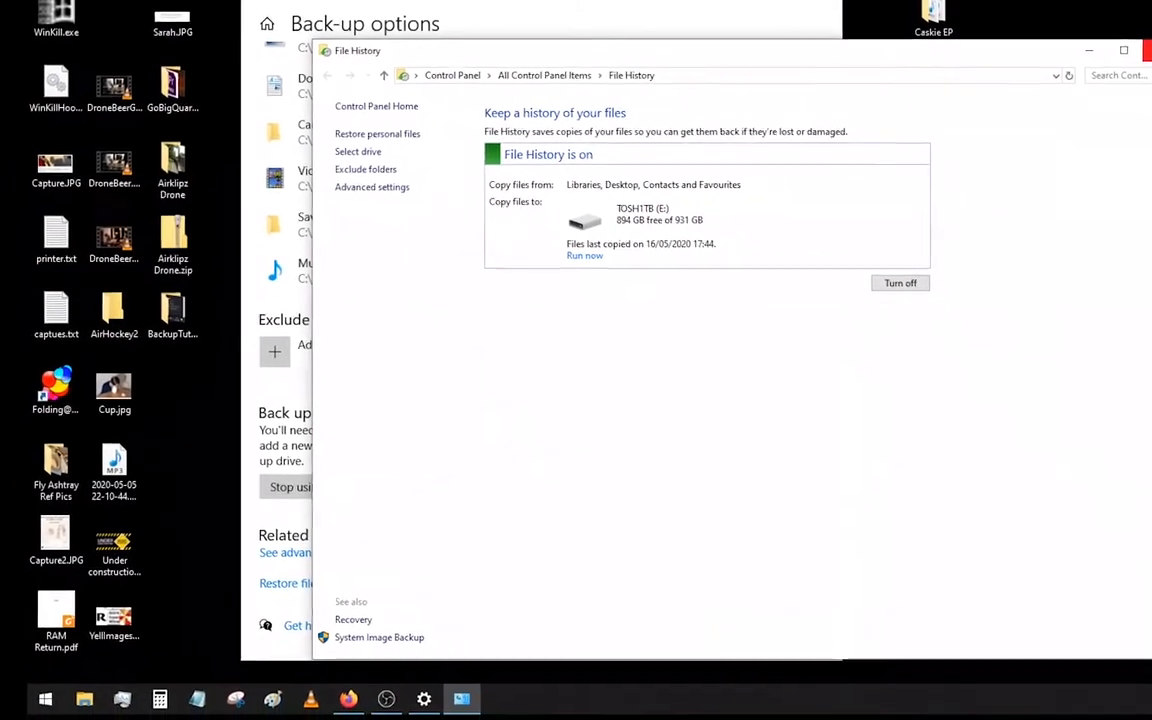
left_click(1150, 70)
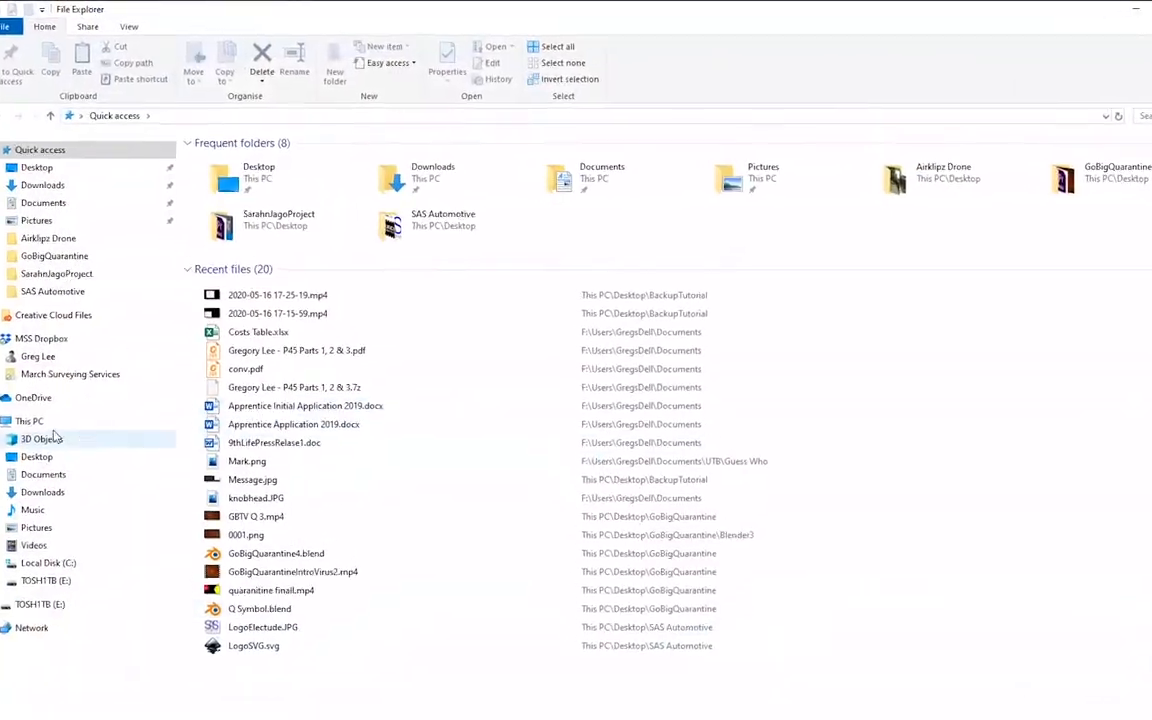
- Open File Explorer at This PC and browse TOSH1TB (E:) into FileHistory and its user folder
left_click(40, 422)
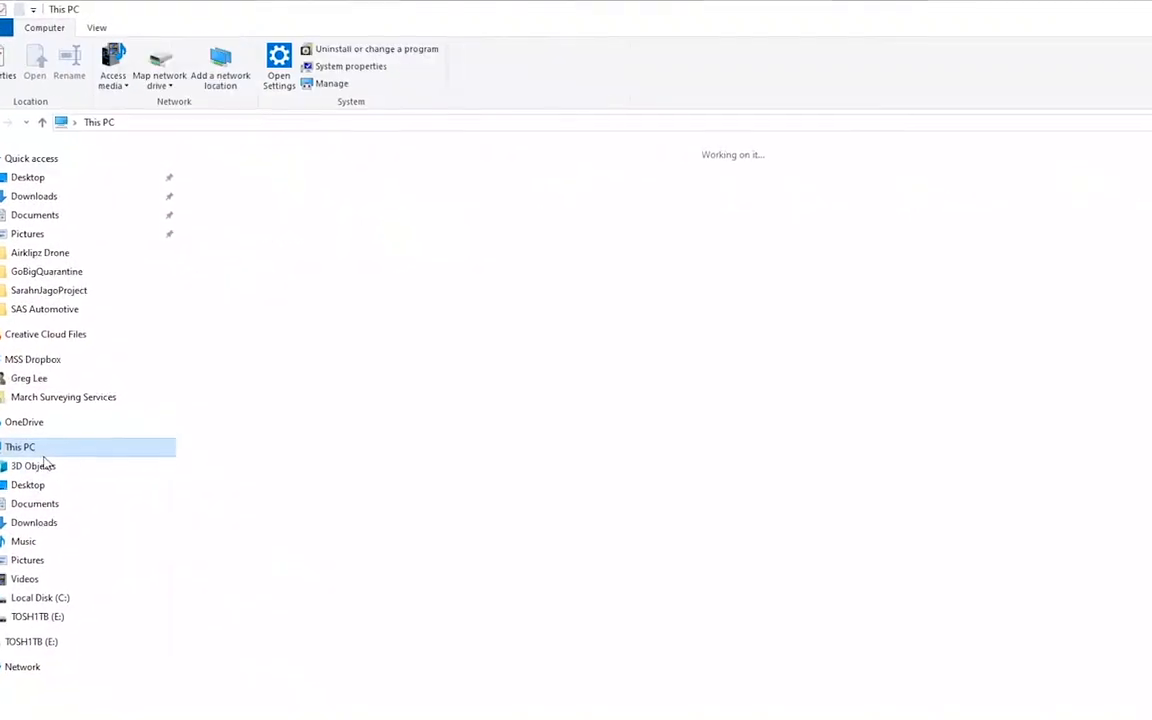
left_click(621, 405)
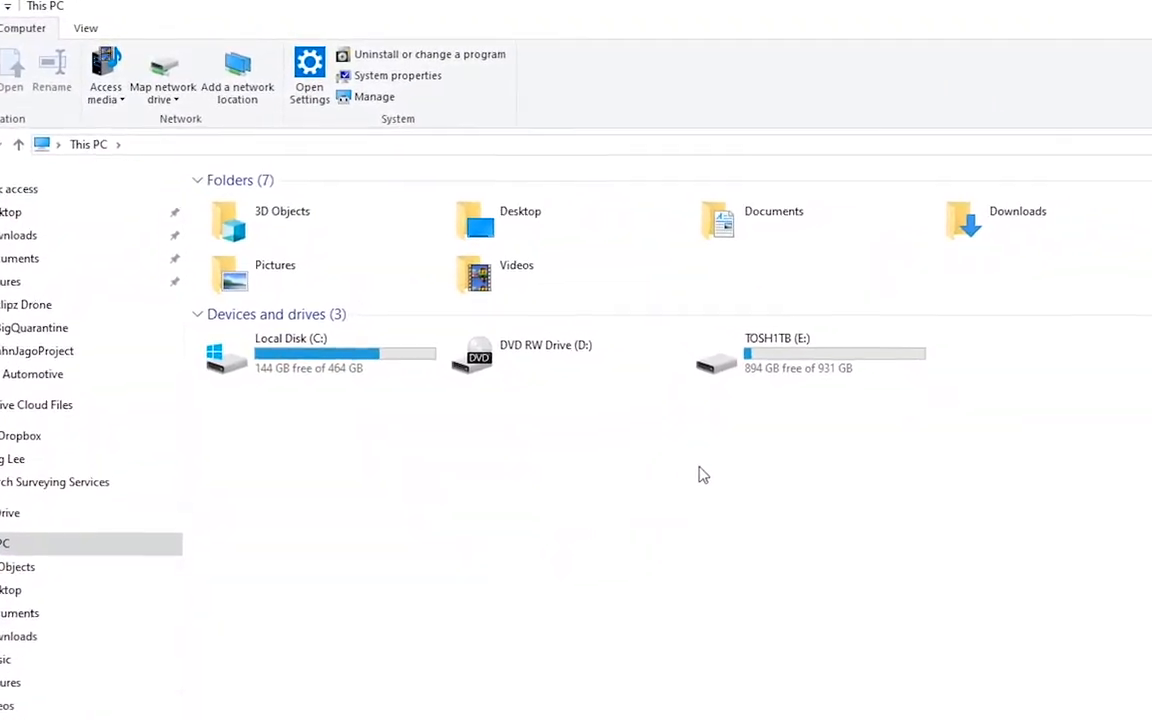
double_click(824, 398)
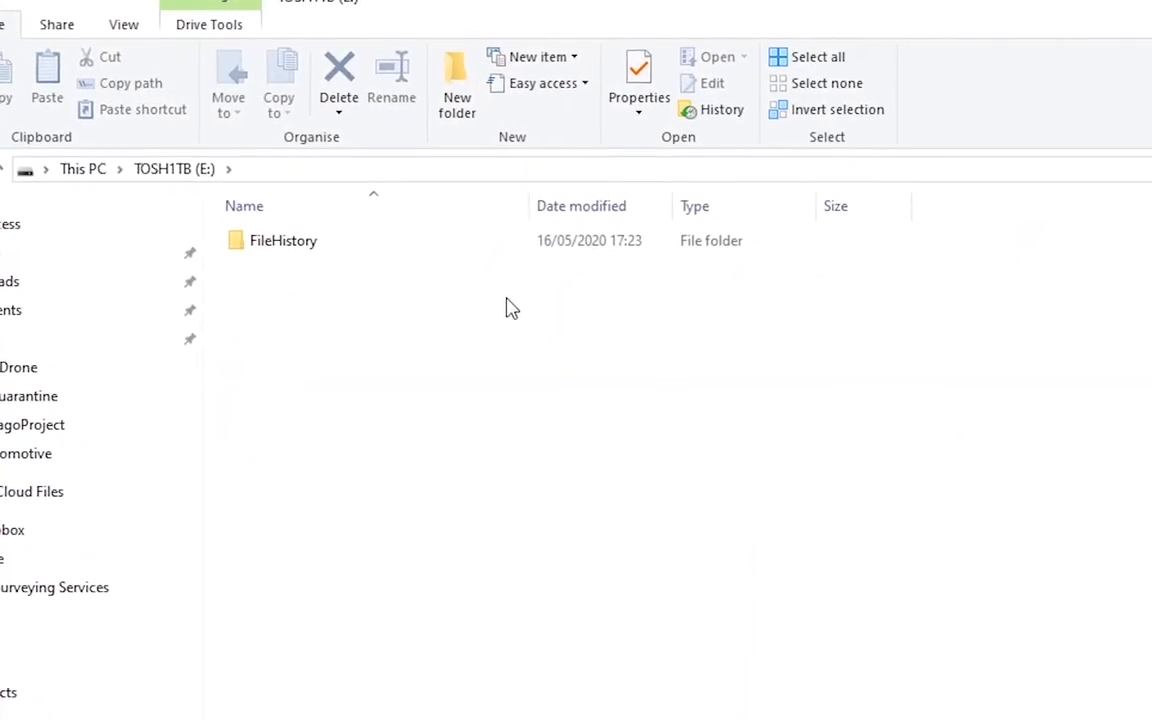
double_click(455, 243)
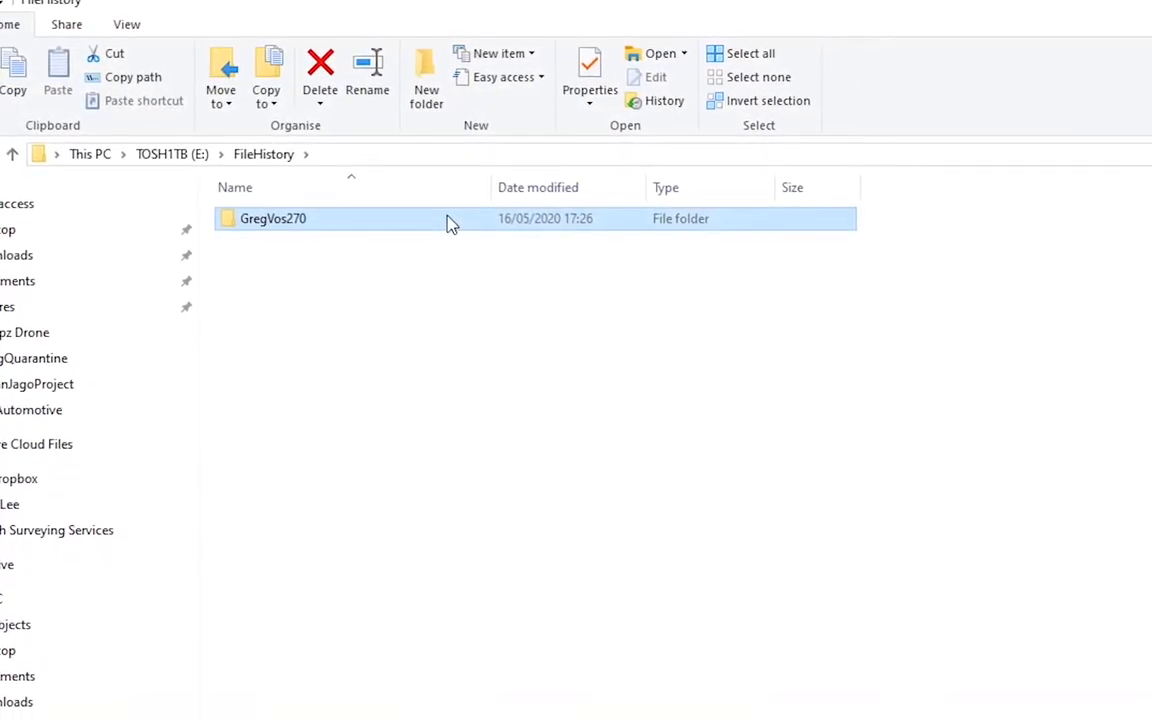
double_click(447, 226)
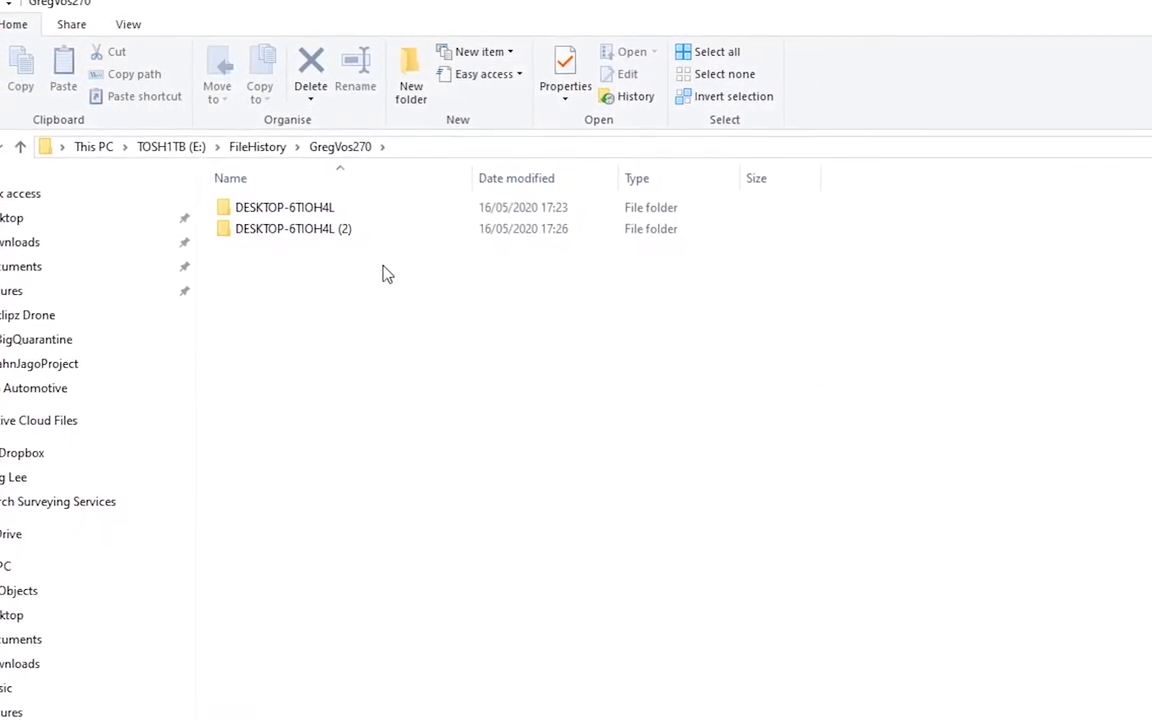
- Browse through DESKTOP-6TIOH4L (2), Data, C and Users to the backed-up personal profile folder
left_click(316, 226)
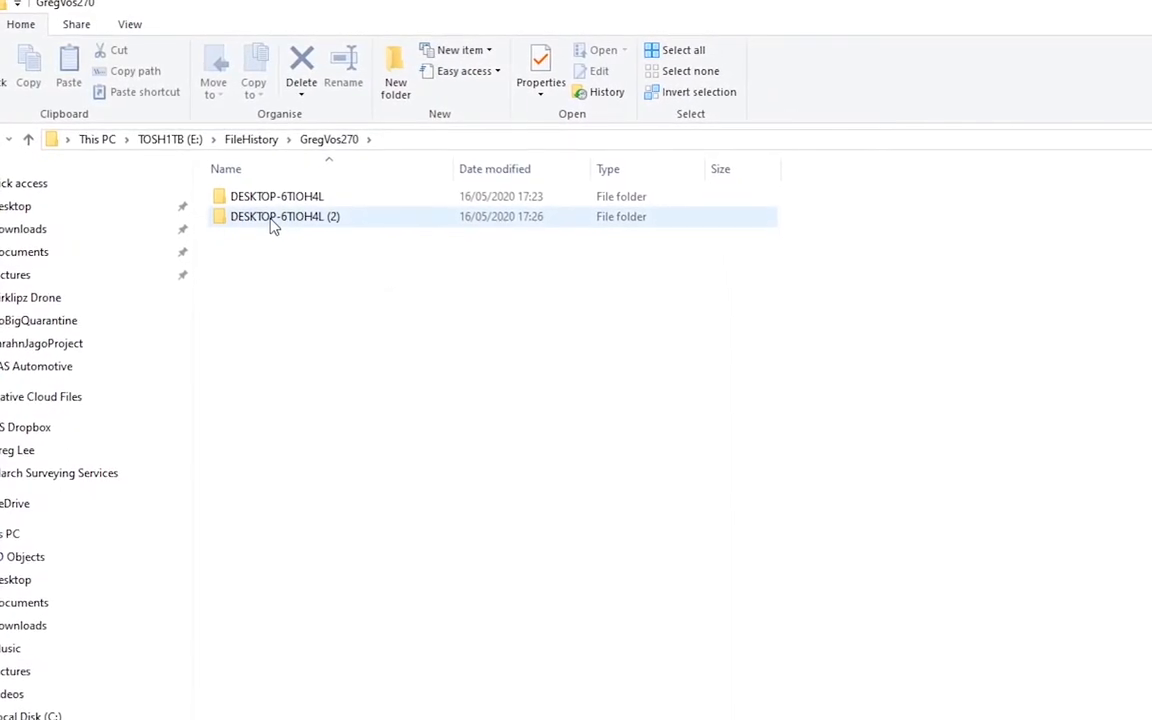
double_click(270, 217)
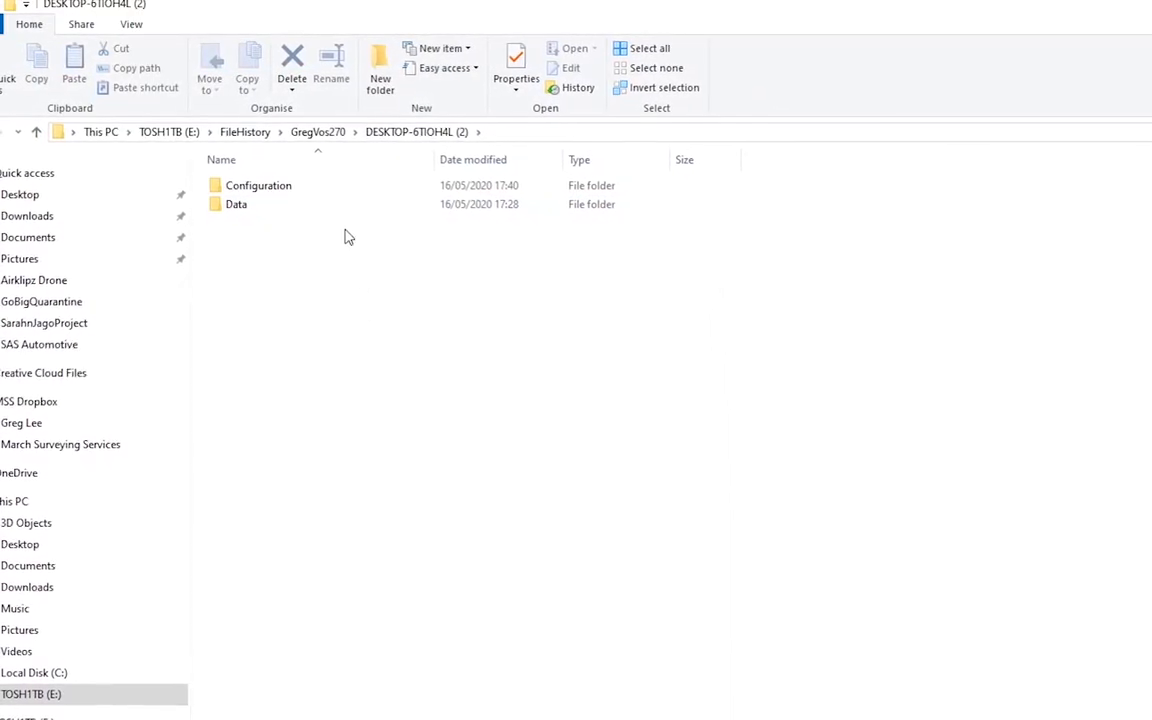
left_click(347, 206)
double_click(347, 206)
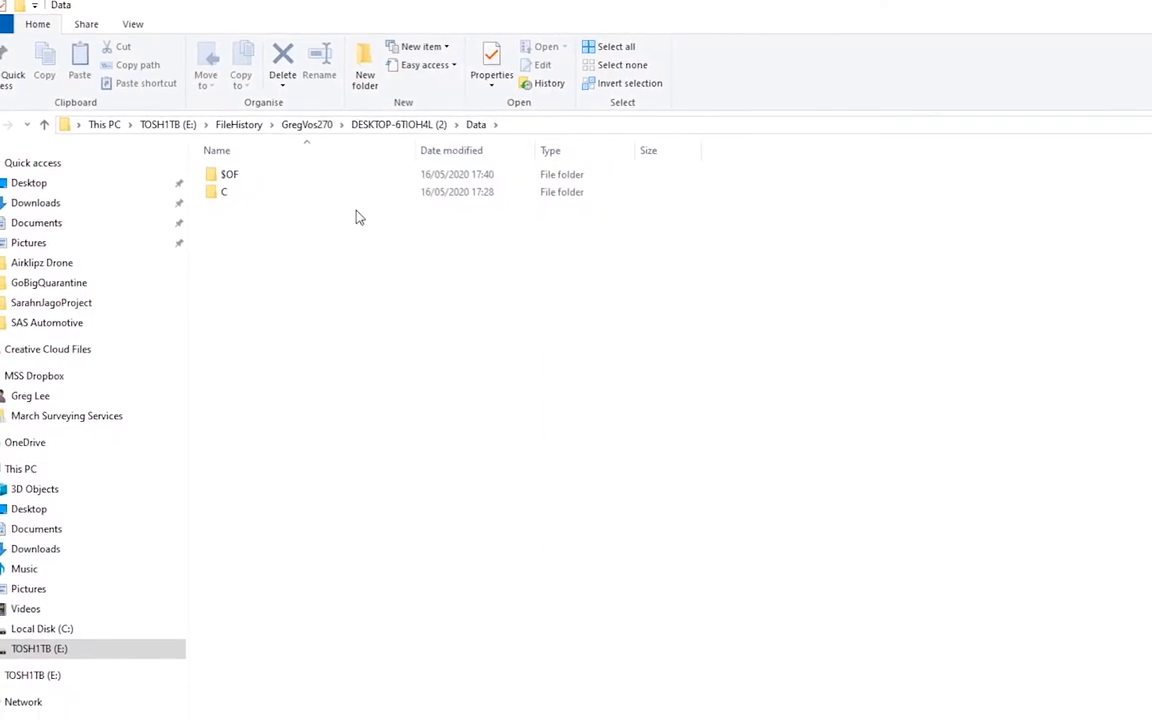
double_click(356, 193)
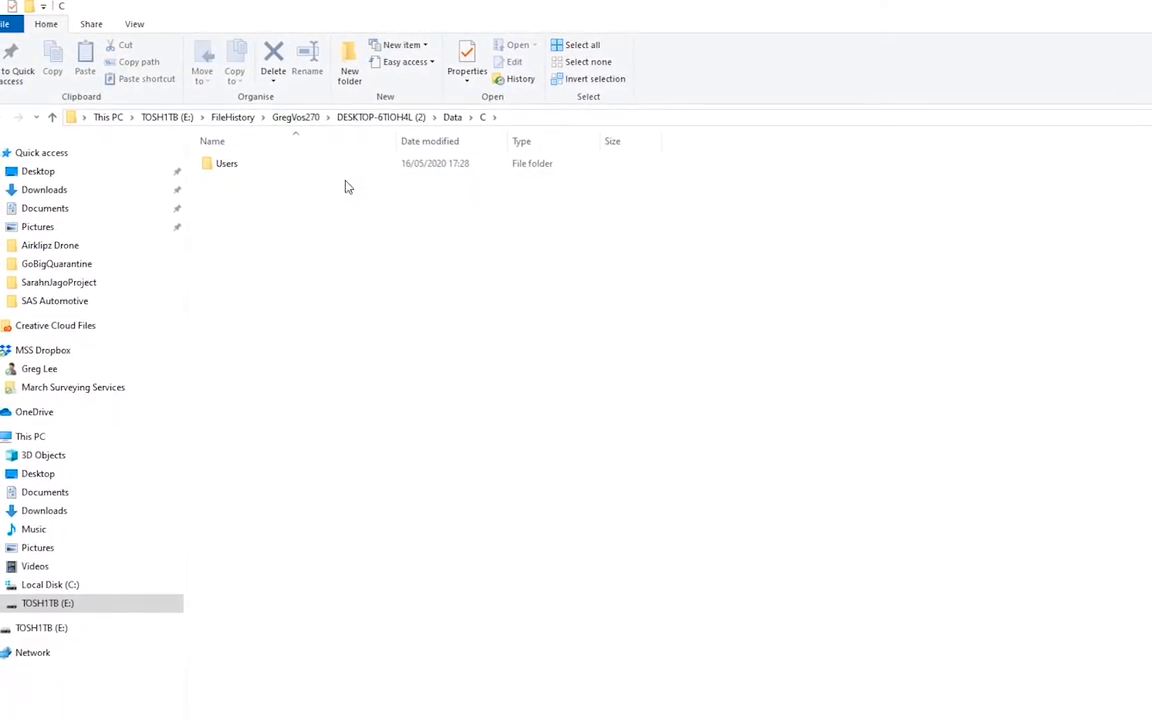
double_click(340, 165)
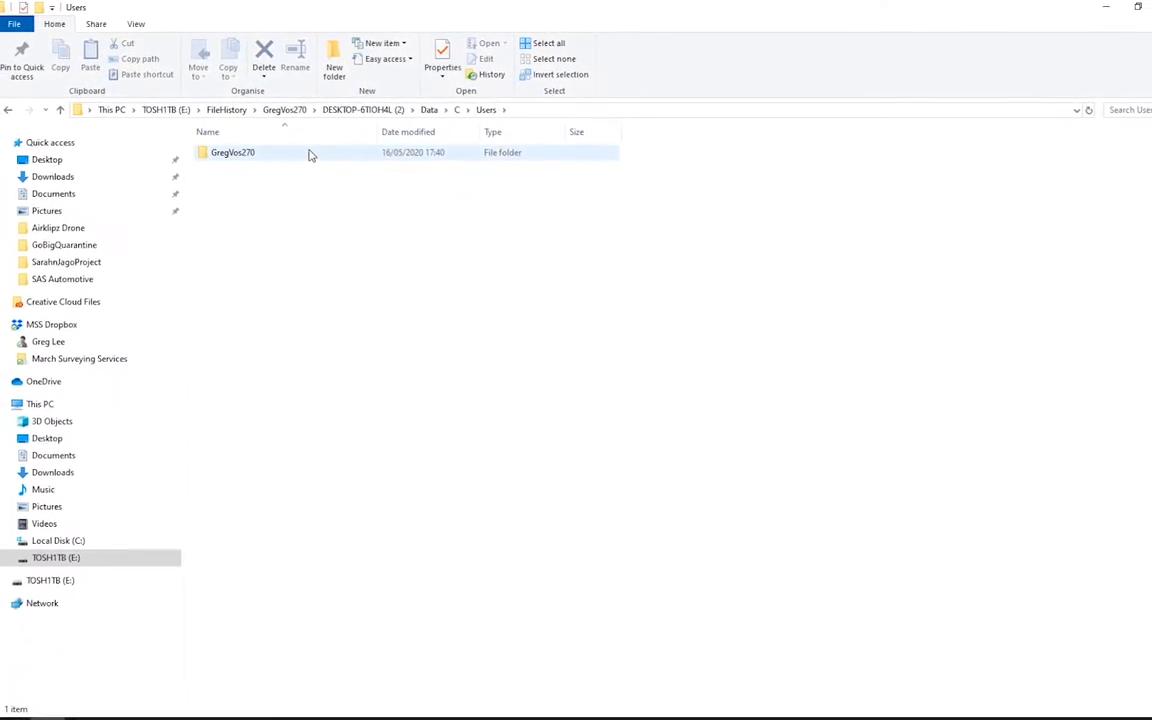
left_click(321, 161)
double_click(307, 152)
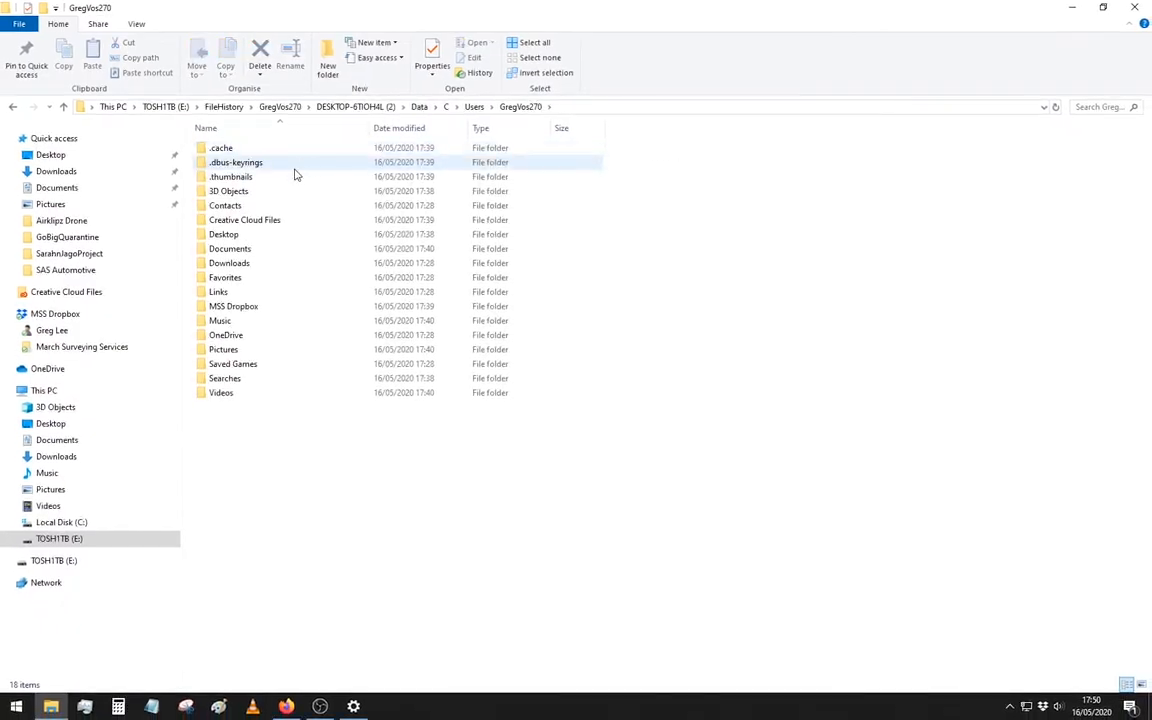
- Open the backed-up Desktop folder, look through its files and shrink the maximised window onto the desktop
double_click(256, 238)
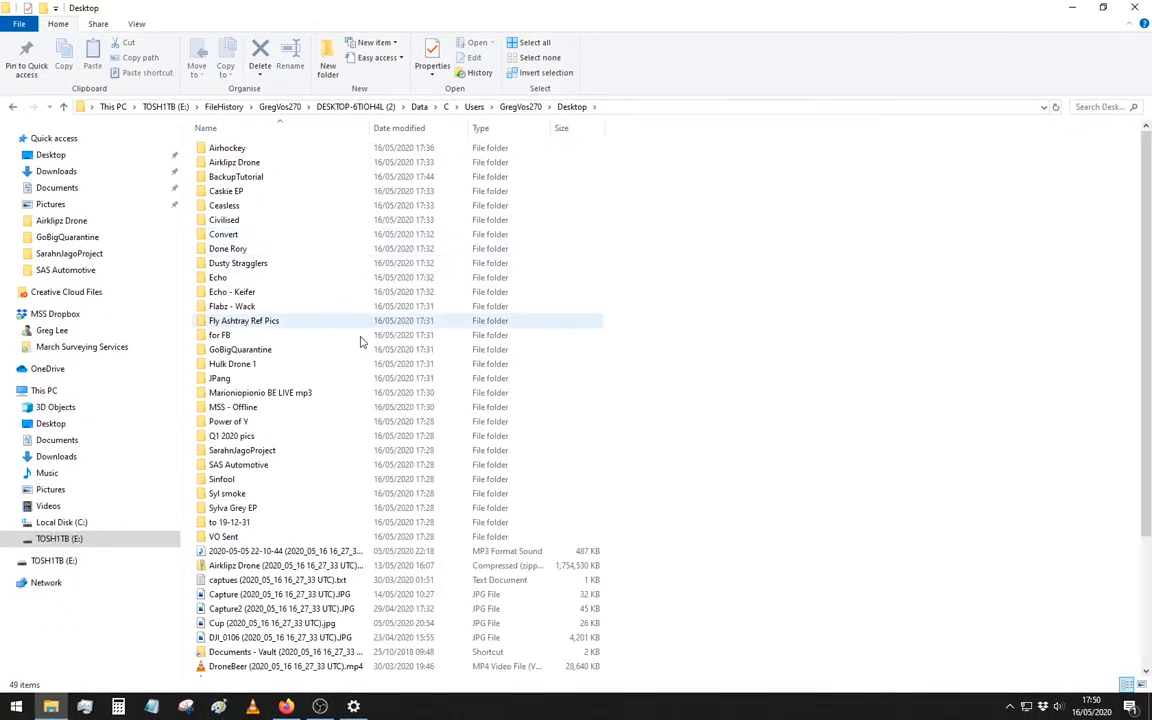
scroll(395, 367, "down", 4)
scroll(757, 565, "up", 4)
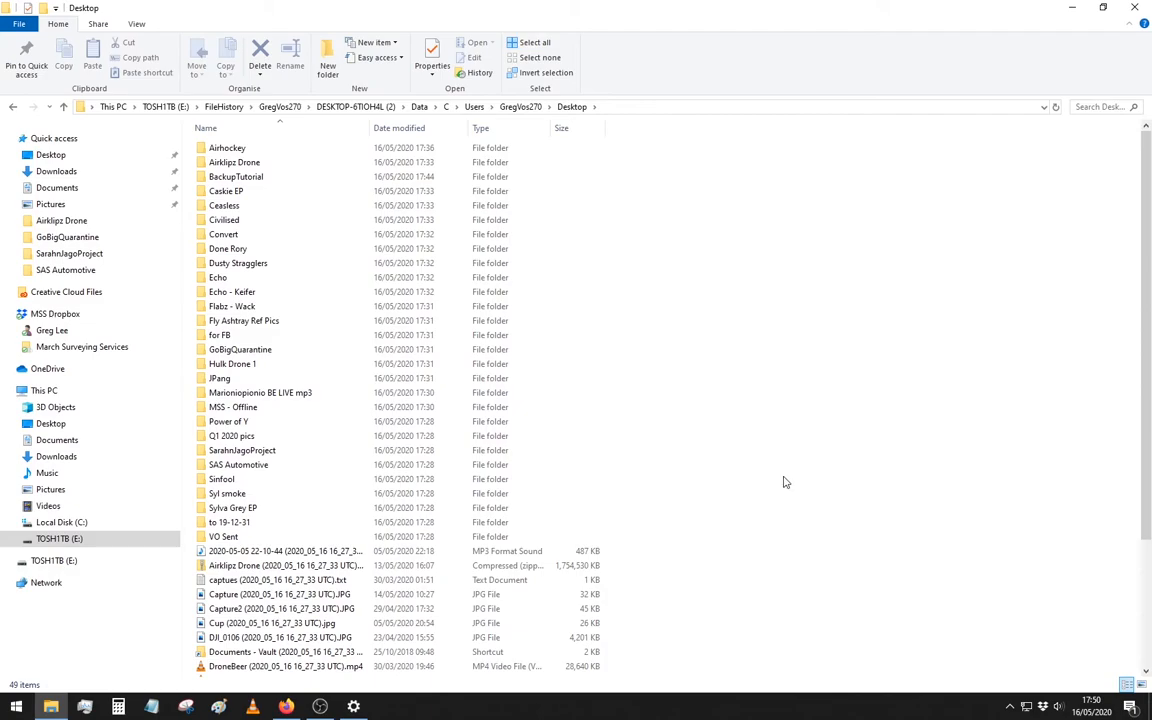
left_click_drag(597, 6, 607, 128)
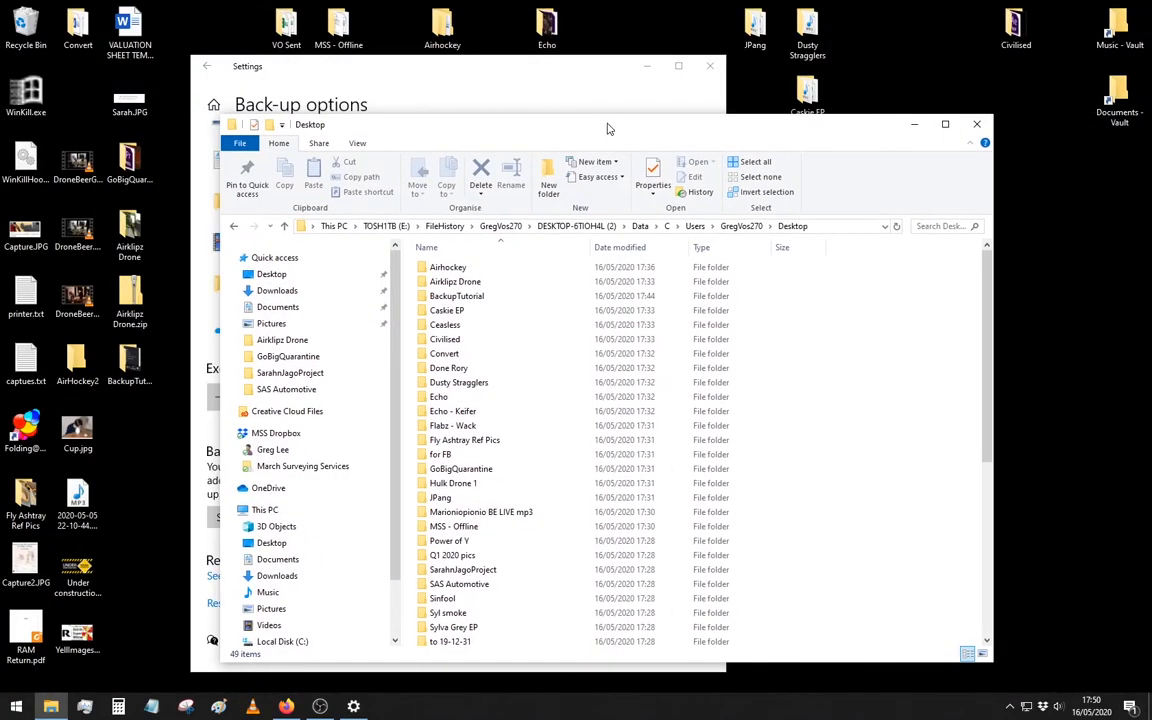